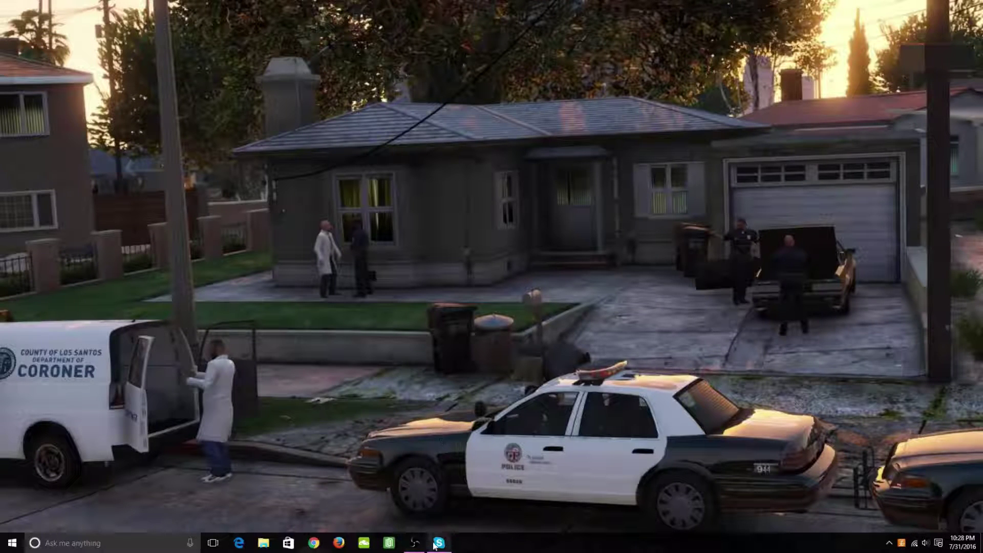
# Step: Search Google for "beamng drive mods" in Chrome and open the BeamNG DRIVE Mods site at beamng-drive.lt
pyautogui.moveTo(439, 542)
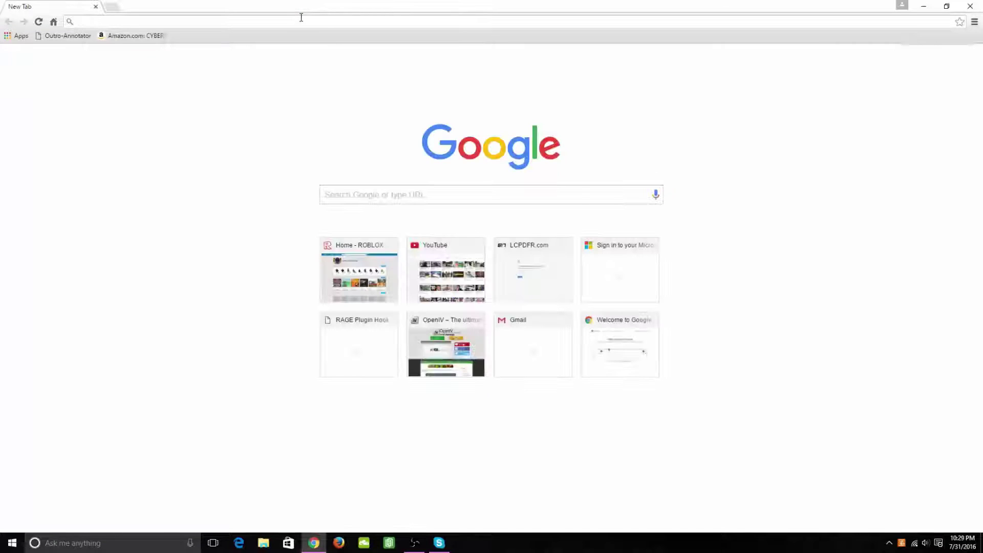
pyautogui.write('beamngdrive.com')
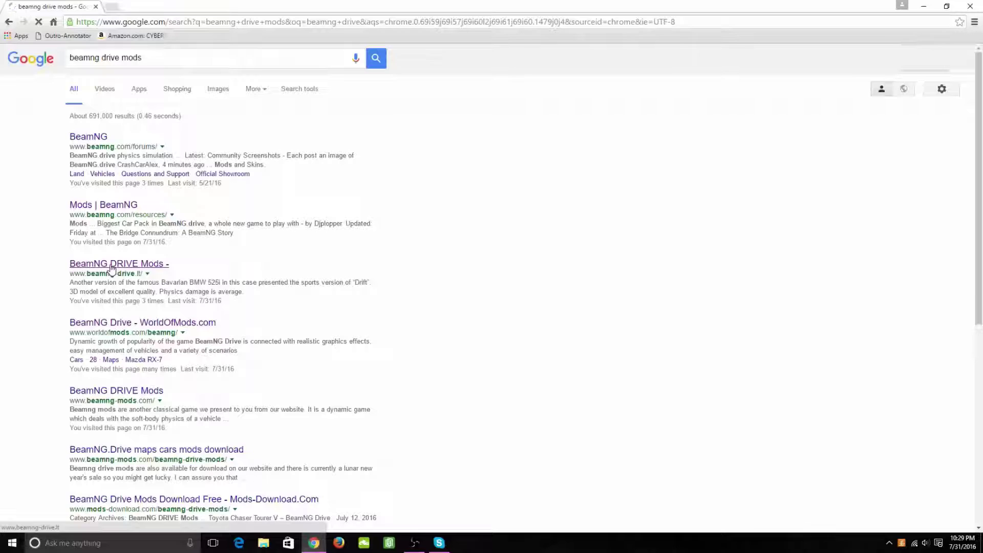
pyautogui.click(112, 265)
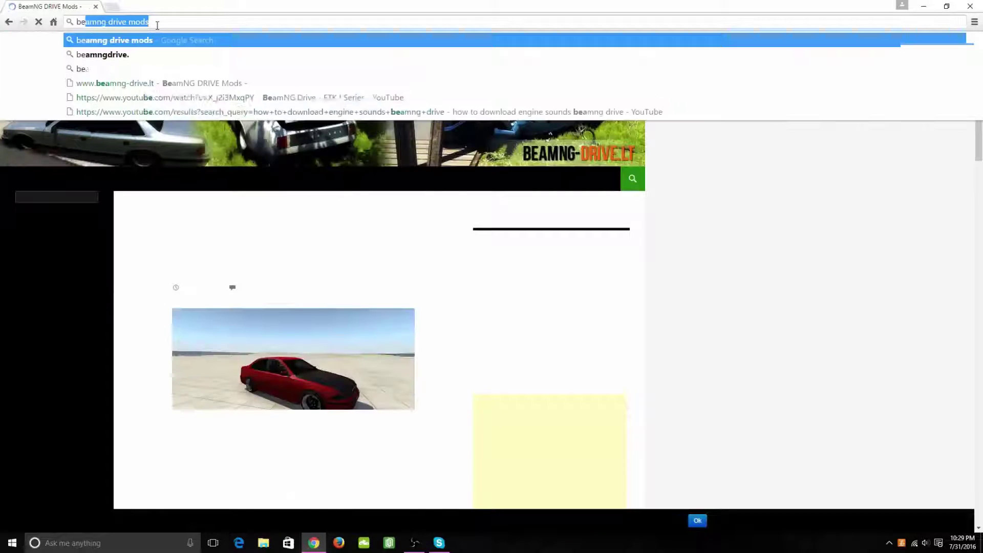
# Step: Search Google for "beamng drive" and open the official BeamNG.drive website at beamng.com
pyautogui.press('Return')
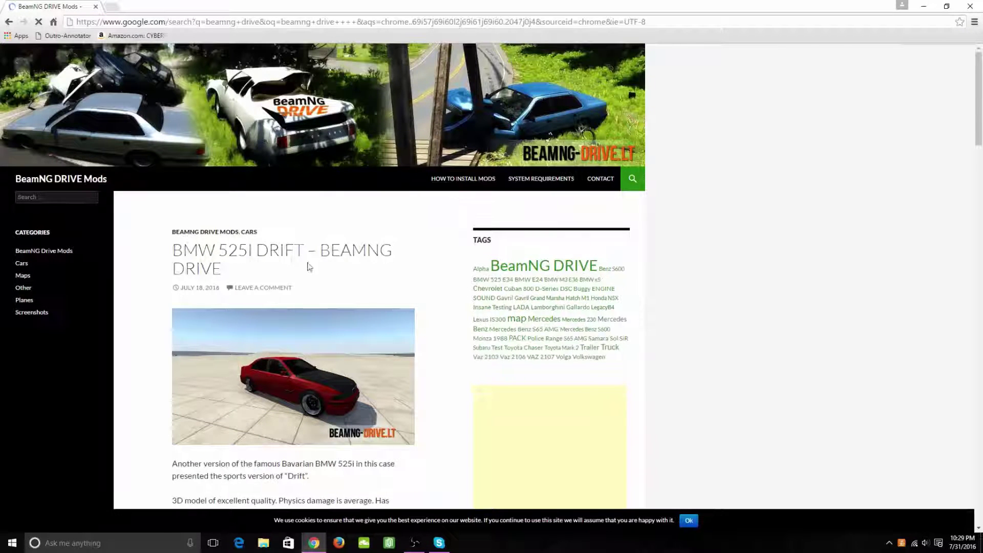
pyautogui.scroll(-3, 417, 389)
pyautogui.scroll(-4, 384, 333)
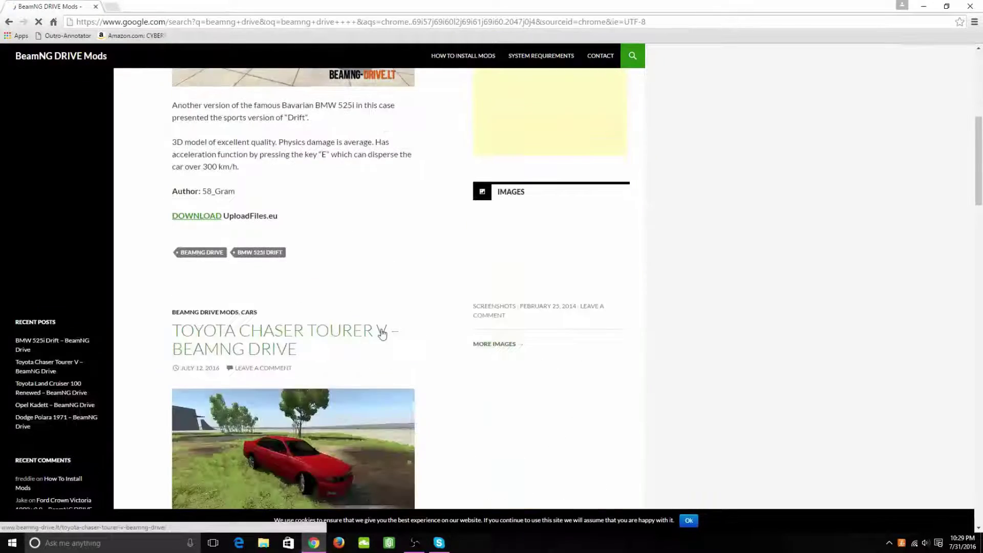
pyautogui.scroll(7, 383, 334)
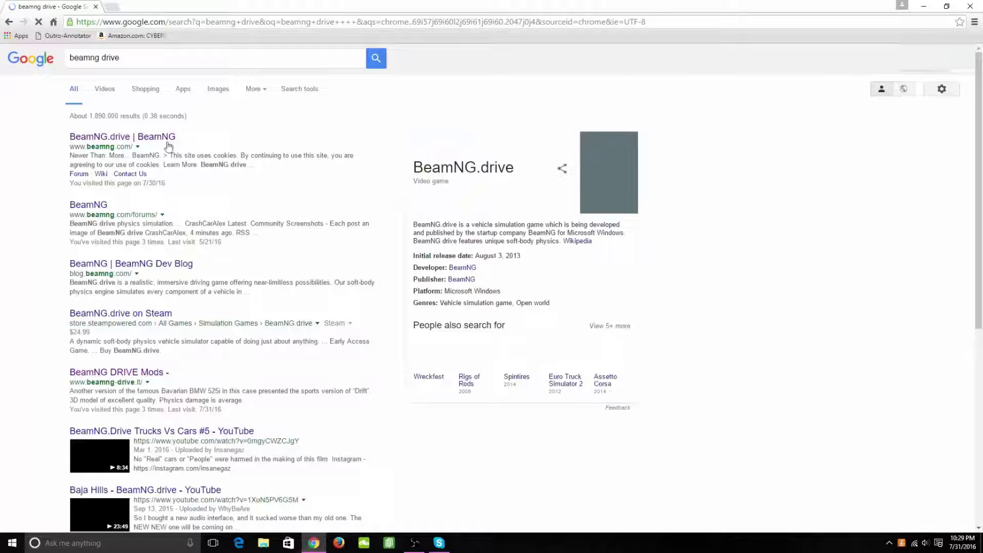
pyautogui.click(157, 137)
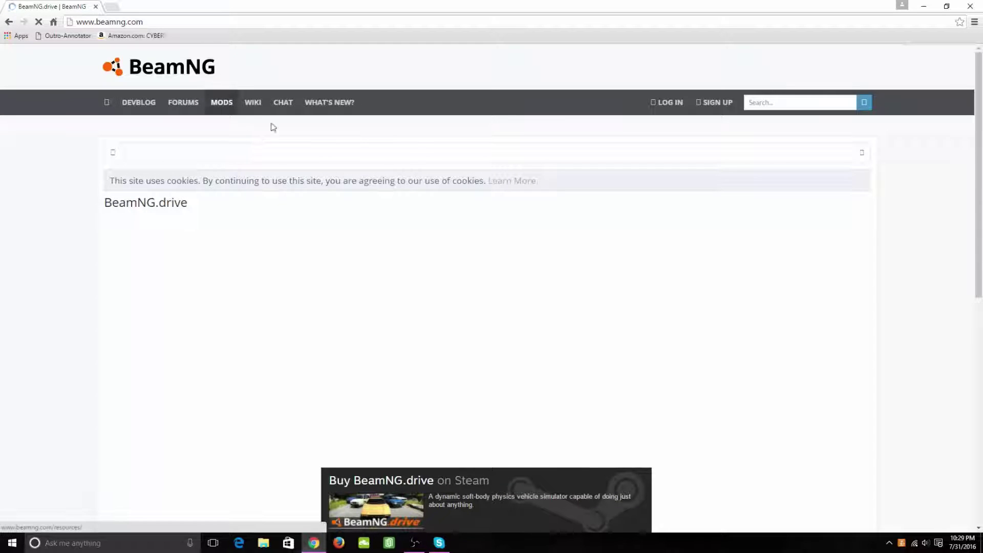
# Step: Open the Vehicles category in the Mods section of the BeamNG site
pyautogui.click(218, 106)
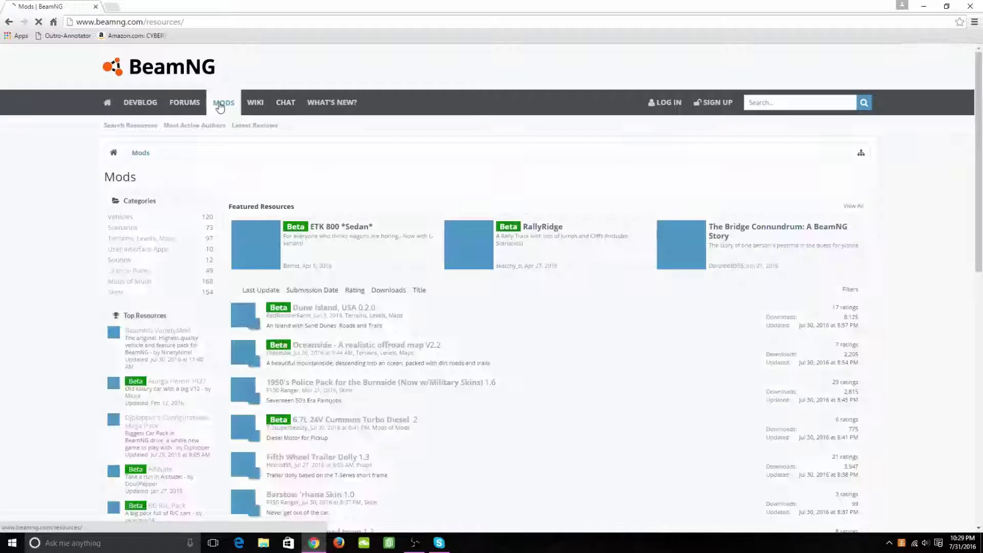
pyautogui.scroll(-2, 264, 333)
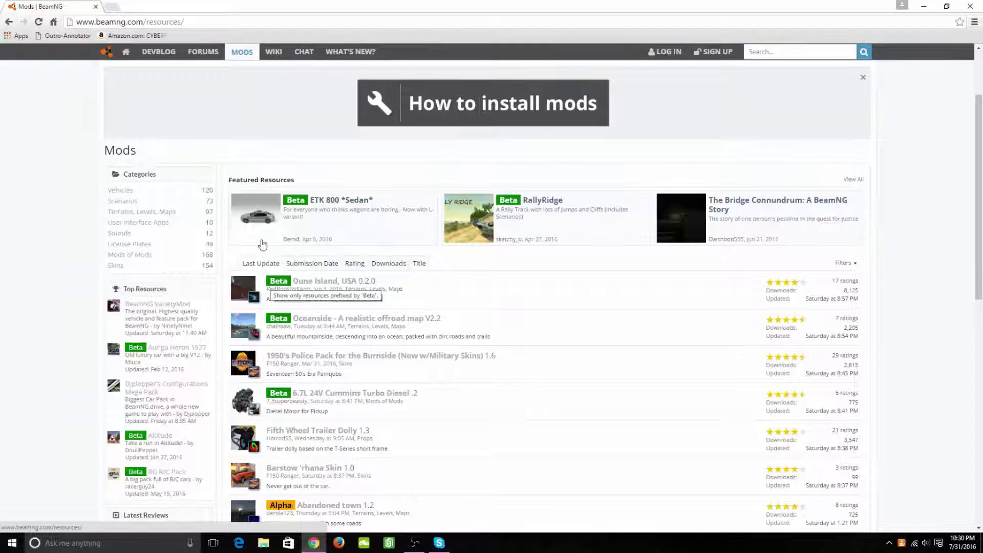
pyautogui.click(117, 191)
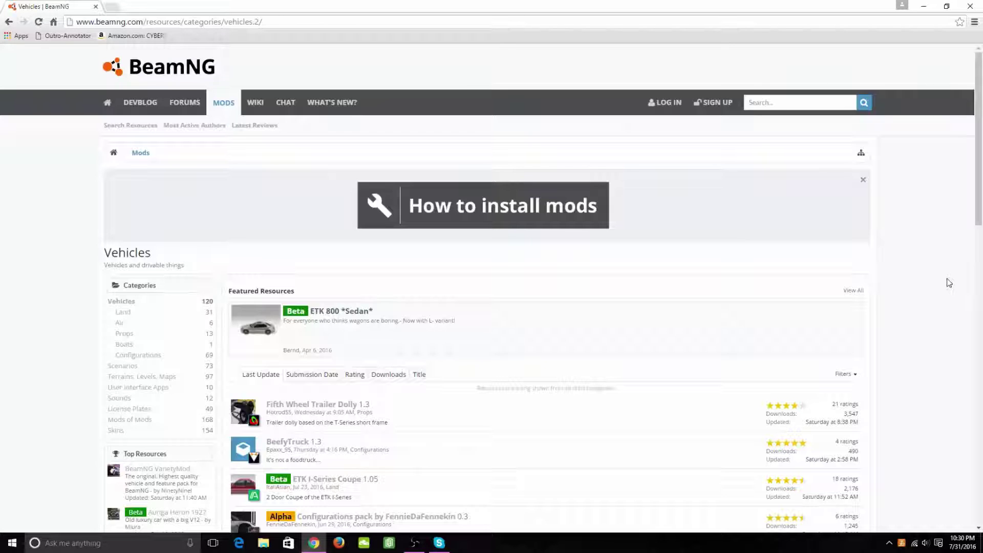
# Step: Browse the vehicle mods list and open the Gavril D15 2001 Restyle mod page
pyautogui.scroll(-3, 940, 185)
pyautogui.scroll(2, 938, 187)
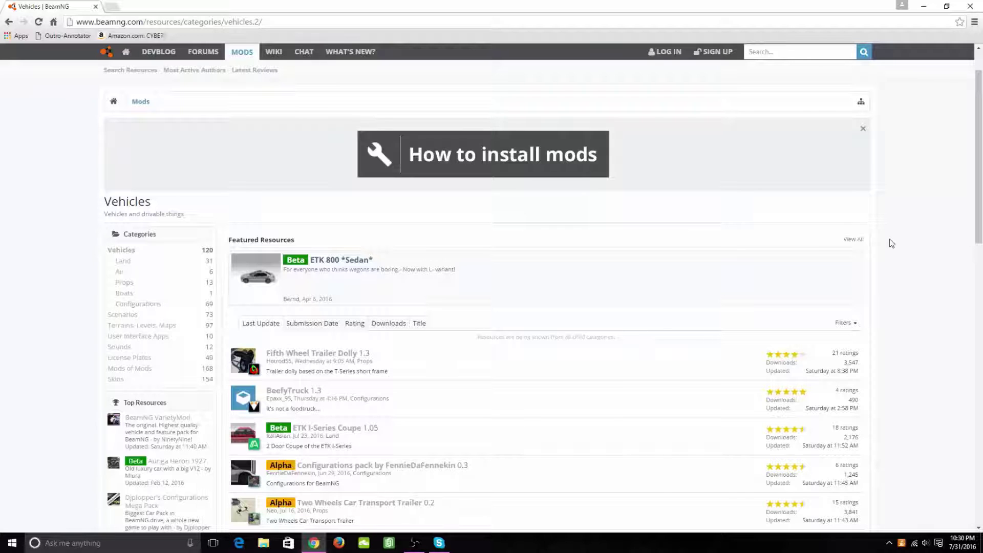
pyautogui.scroll(-2, 907, 219)
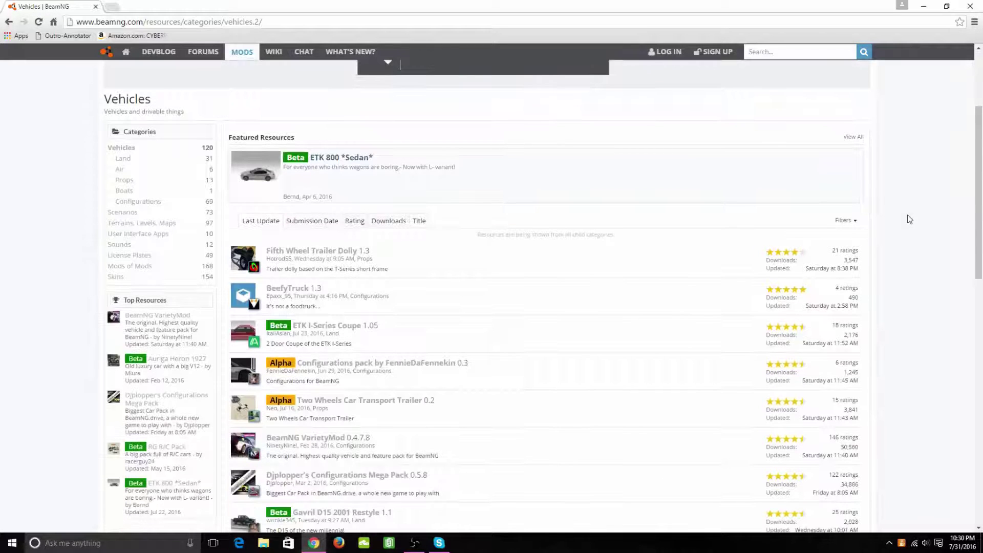
pyautogui.scroll(-4, 672, 248)
pyautogui.scroll(-3, 368, 265)
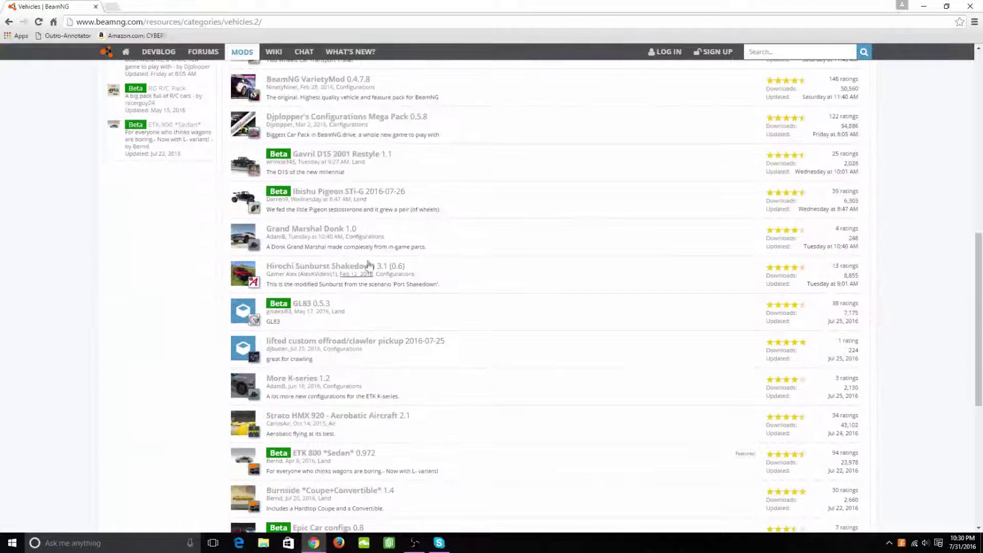
pyautogui.click(343, 155)
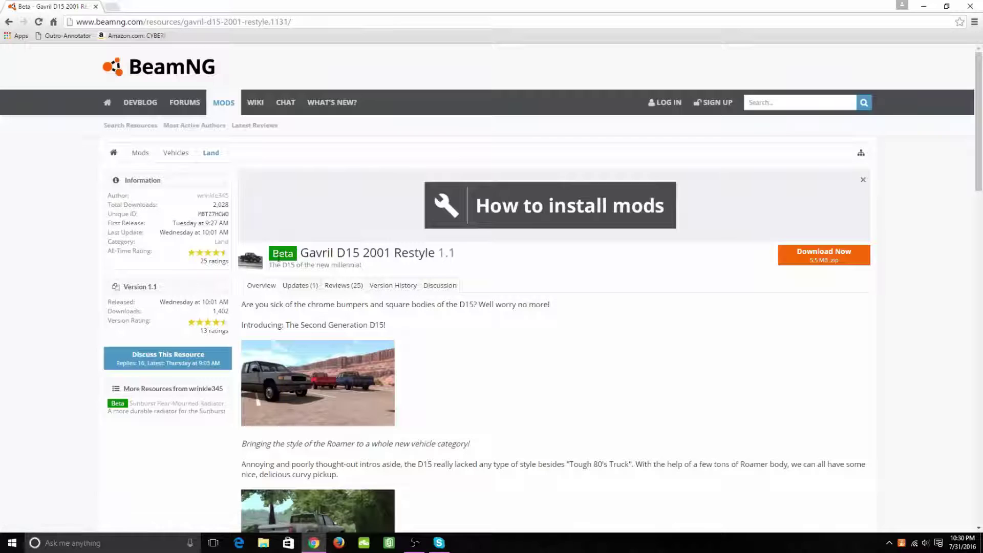
# Step: Look over the Gavril D15 2001 Restyle description and download the mod's zip file
pyautogui.scroll(-3, 389, 376)
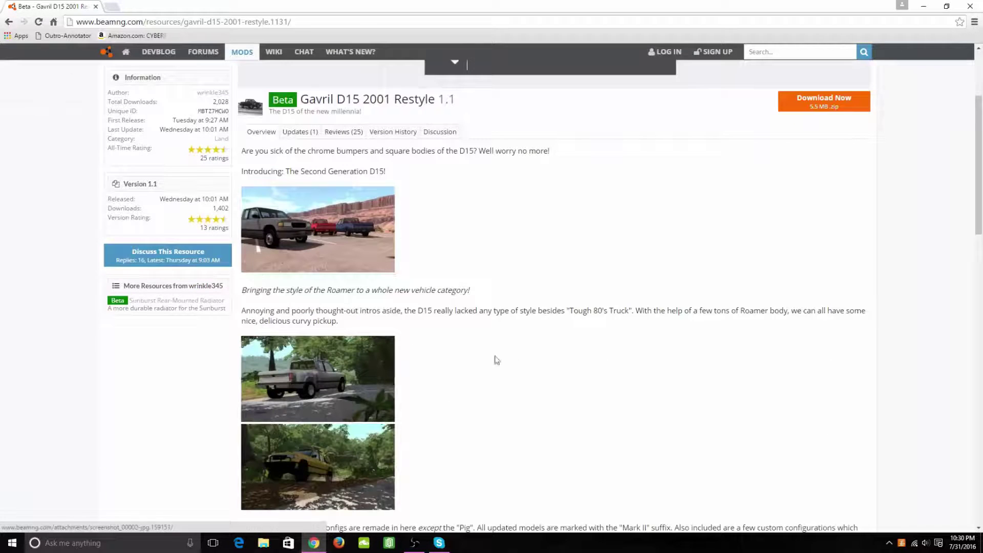
pyautogui.scroll(3, 482, 376)
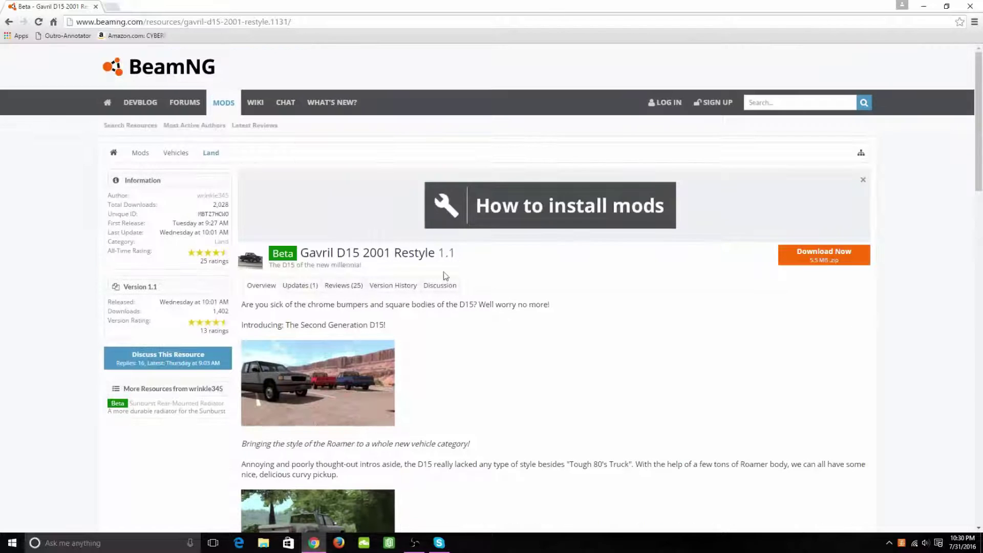
pyautogui.click(810, 258)
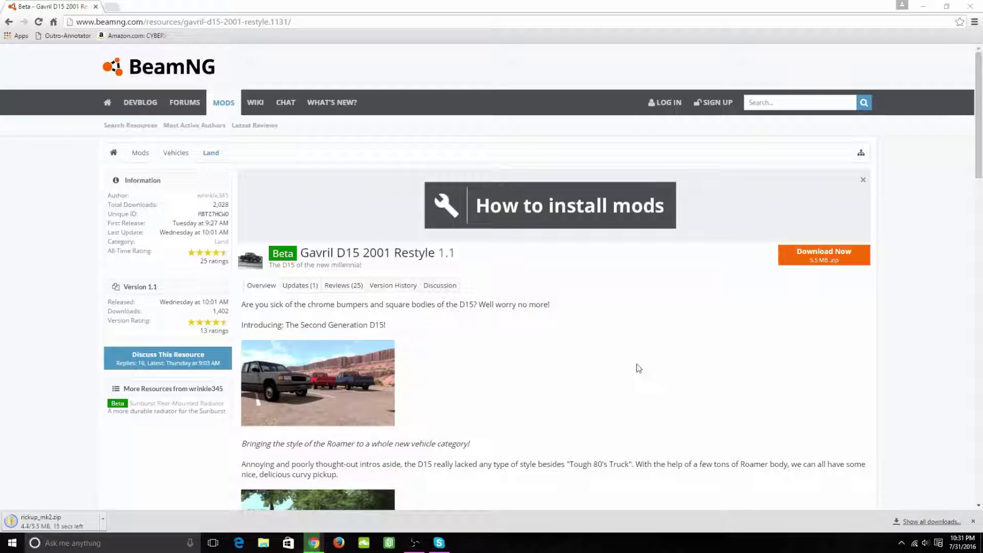
# Step: Open the downloaded rickup_mk2.zip archive and go into its vehicles folder
pyautogui.scroll(-15, 639, 368)
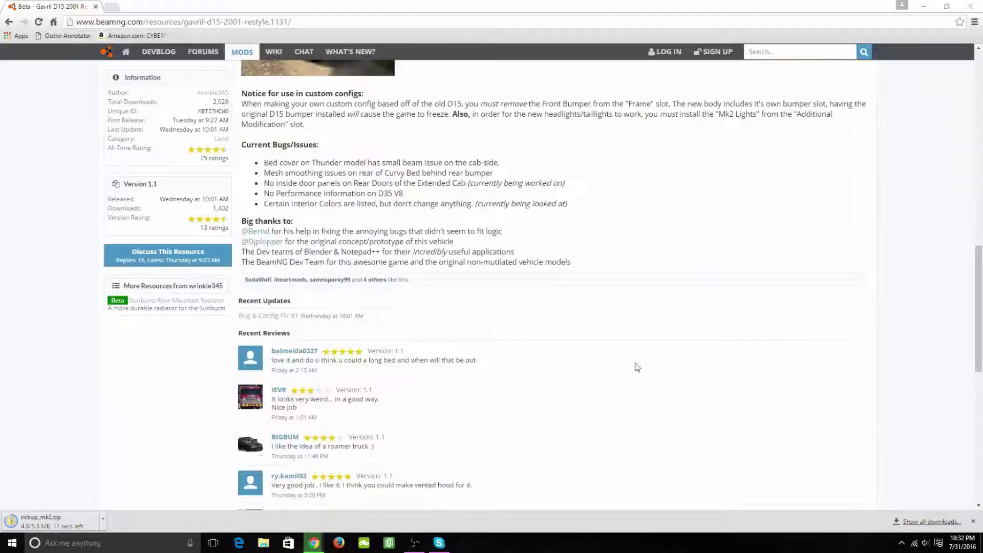
pyautogui.scroll(-6, 567, 463)
pyautogui.scroll(20, 568, 463)
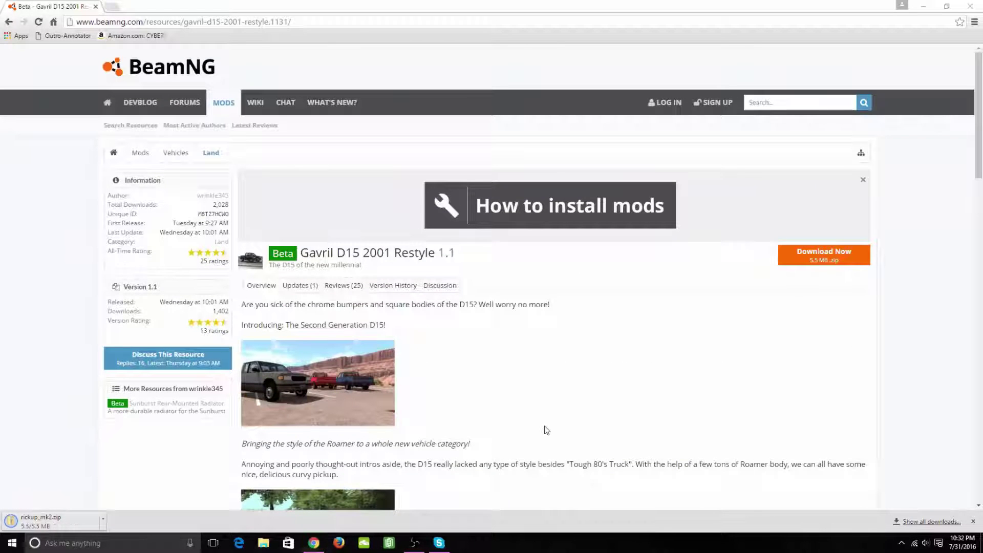
pyautogui.click(41, 521)
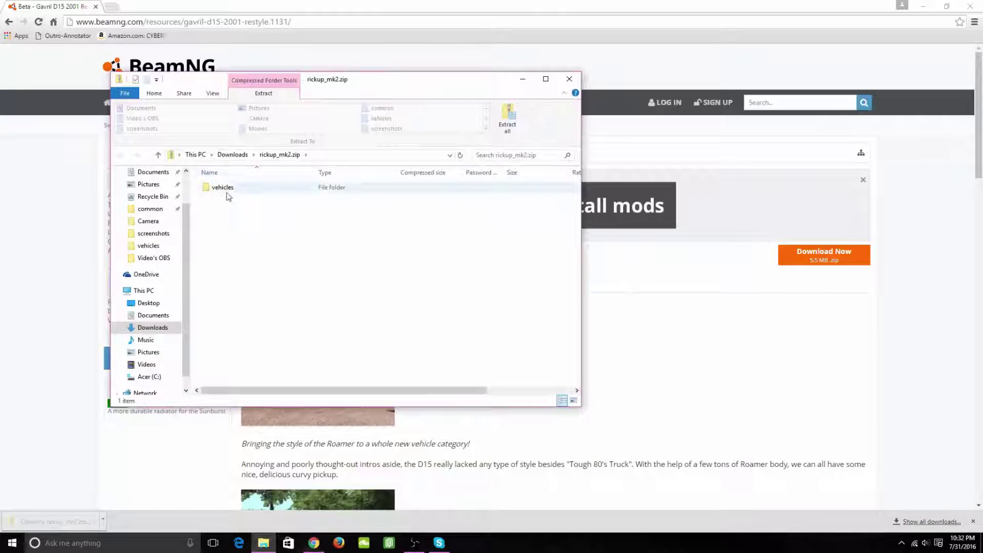
pyautogui.click(218, 189)
pyautogui.doubleClick(219, 188)
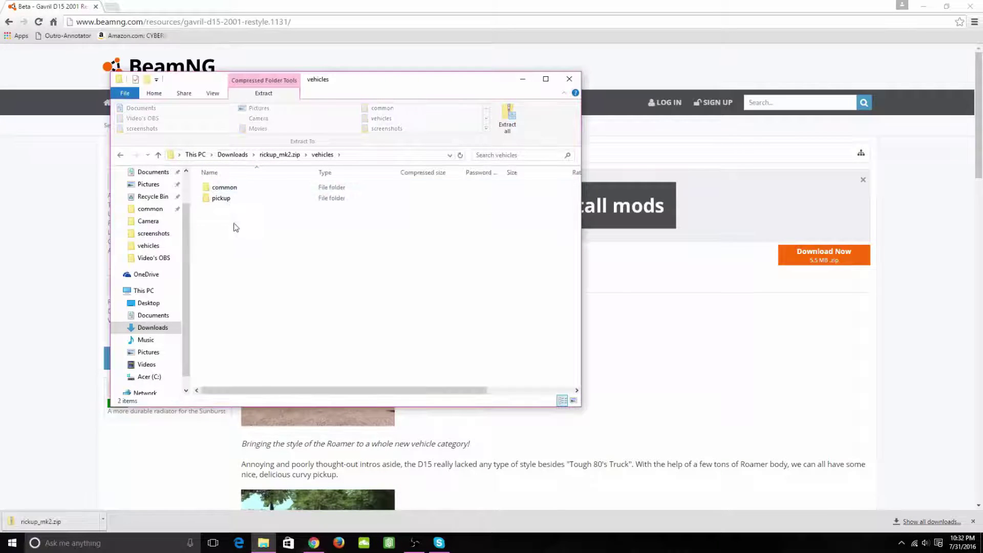
# Step: Examine the files in the archive's pickup folder and return to the vehicles folder
pyautogui.moveTo(268, 238); pyautogui.dragTo(221, 188)
pyautogui.click(254, 229)
pyautogui.click(223, 201)
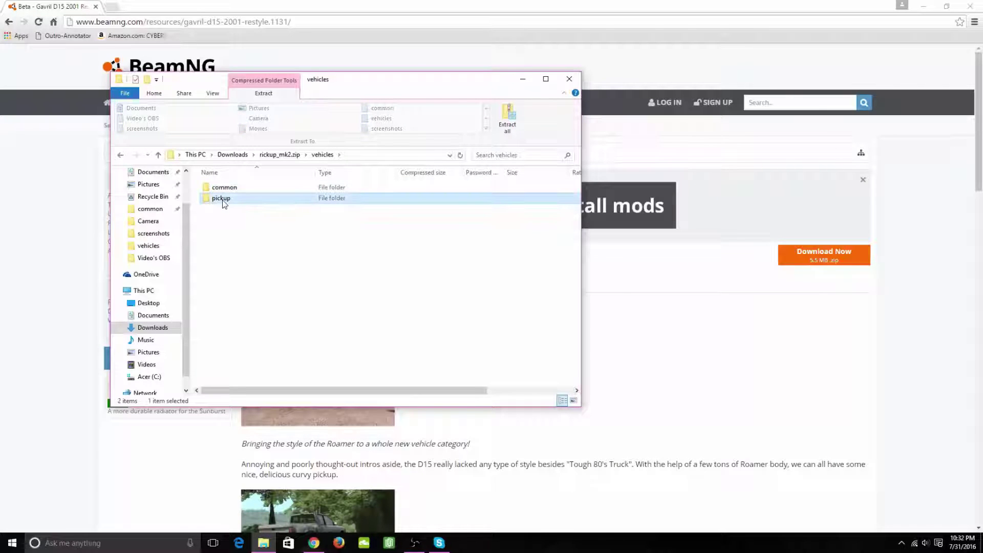
pyautogui.scroll(-3, 312, 285)
pyautogui.scroll(3, 313, 285)
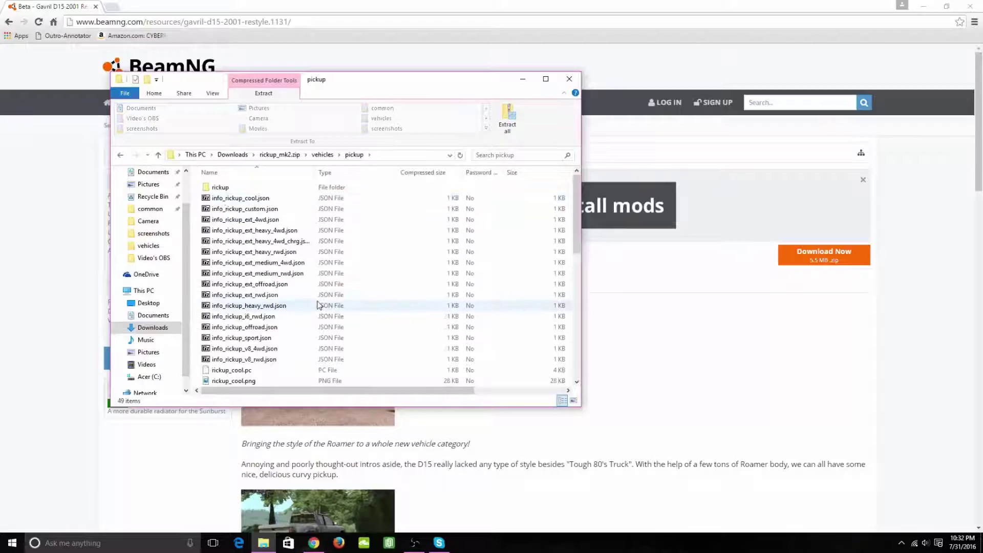
pyautogui.scroll(-3, 343, 276)
pyautogui.scroll(8, 345, 282)
pyautogui.press('BackSpace')
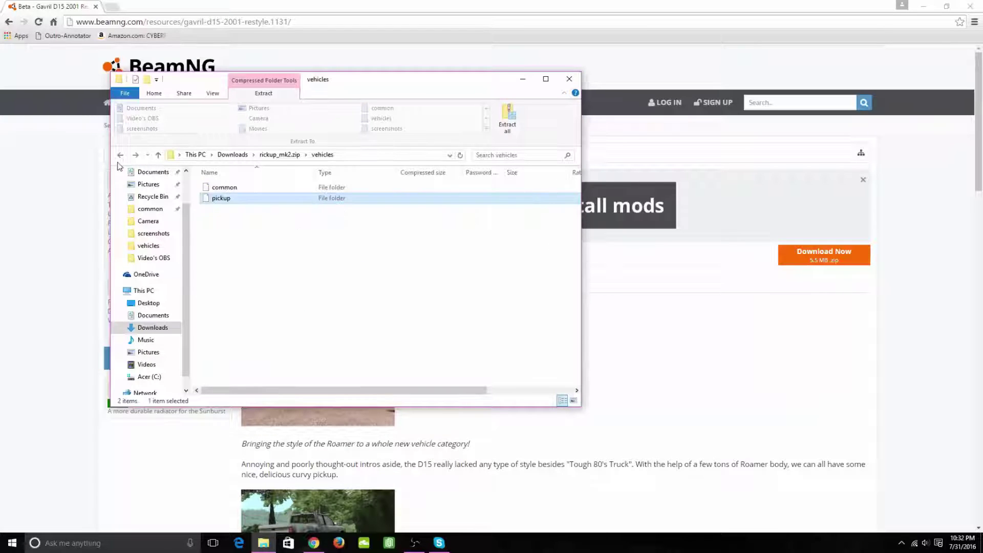
# Step: Inspect the pickup folder inside the archive's common folder, recheck the main pickup folder, and return to vehicles
pyautogui.doubleClick(213, 189)
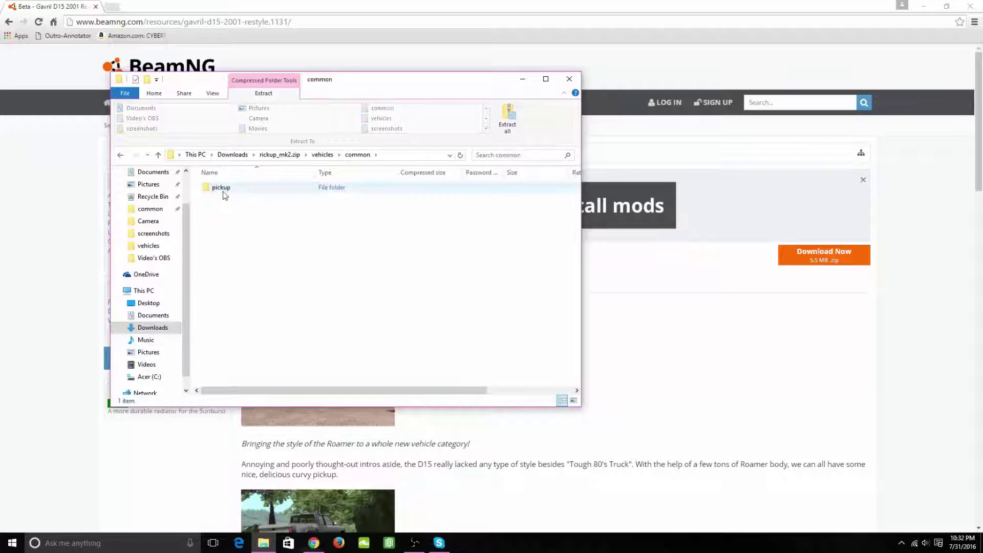
pyautogui.doubleClick(221, 188)
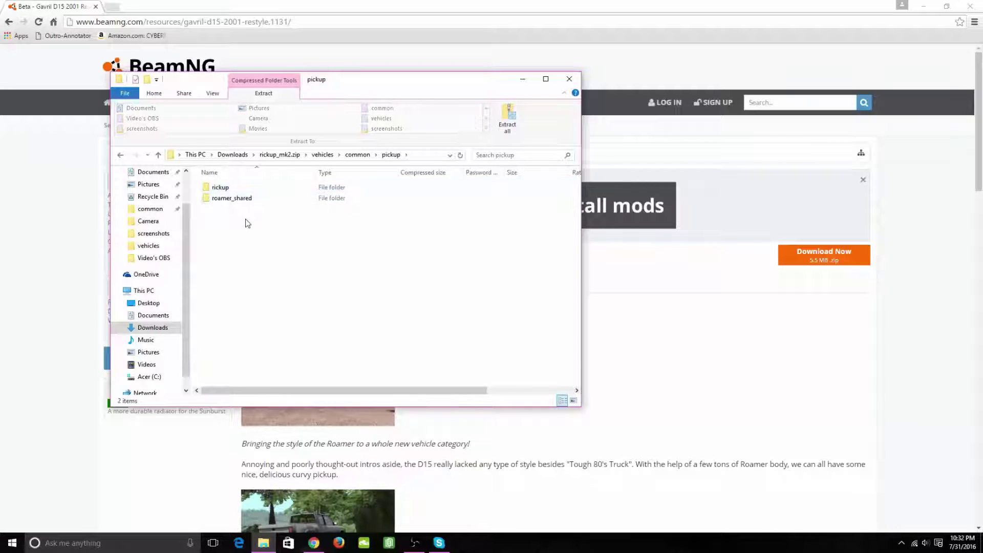
pyautogui.hotkey('ctrl', 'a')
pyautogui.click(121, 156)
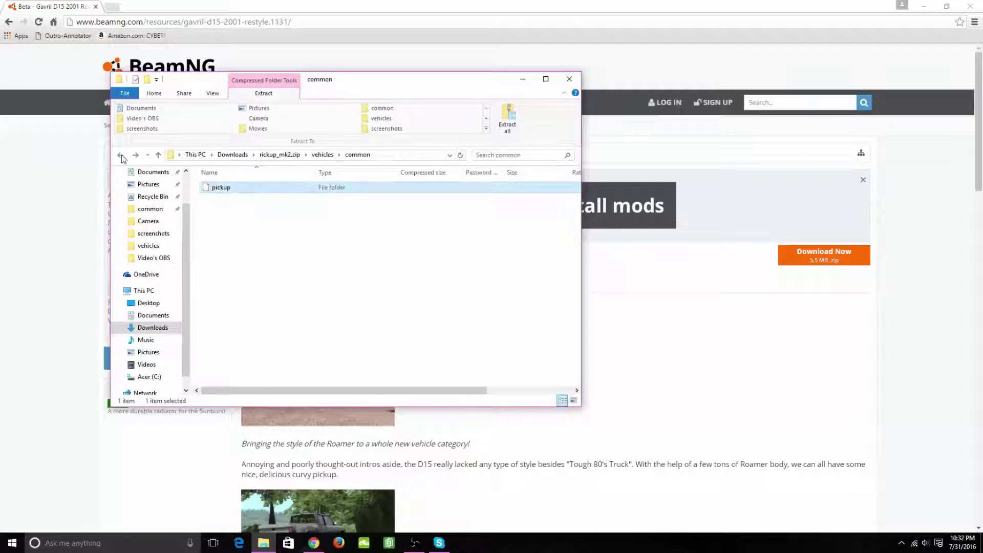
pyautogui.click(121, 155)
pyautogui.click(221, 199)
pyautogui.doubleClick(221, 199)
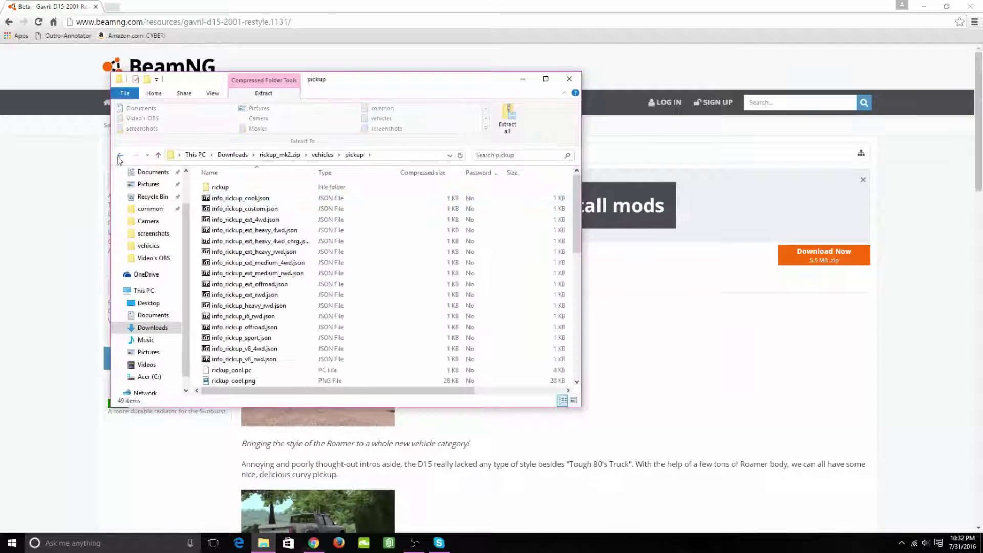
pyautogui.click(121, 155)
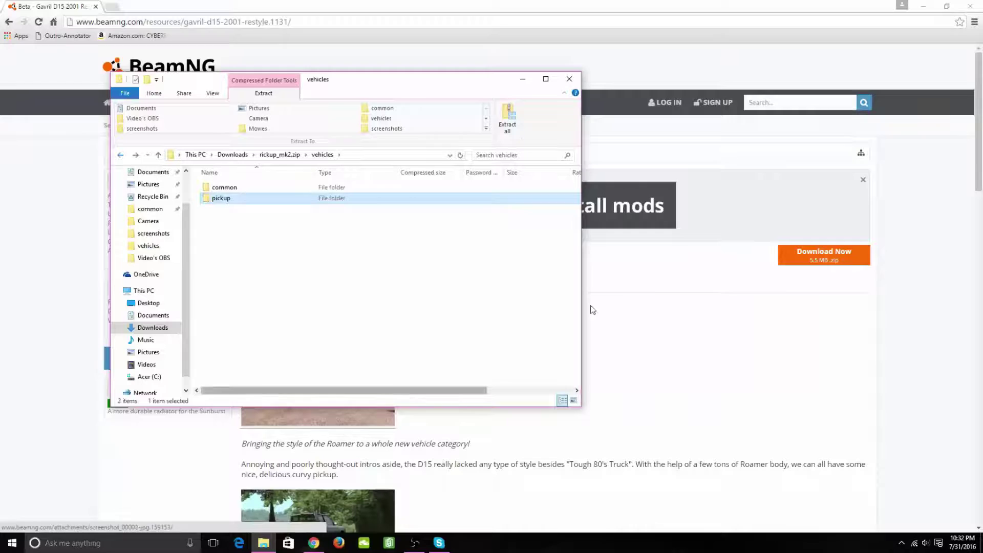
# Step: Minimize the browser and show the desktop icons, keeping the archive window open
pyautogui.click(923, 6)
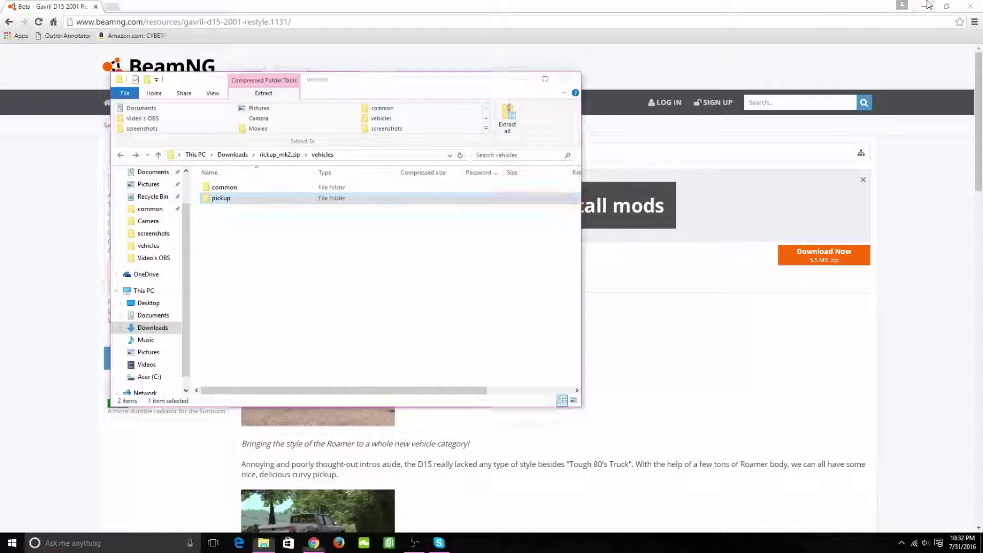
pyautogui.rightClick(640, 140)
pyautogui.moveTo(658, 166)
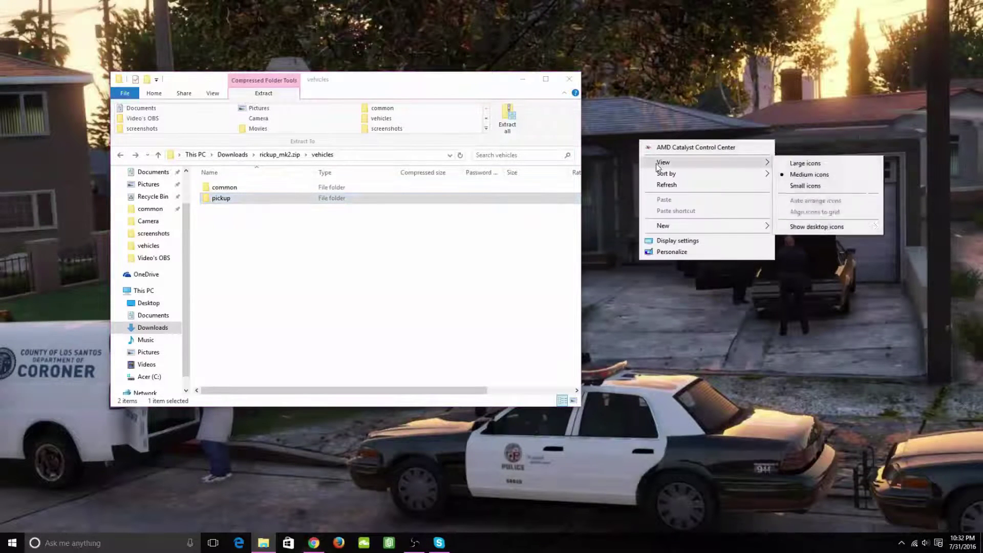
pyautogui.click(816, 226)
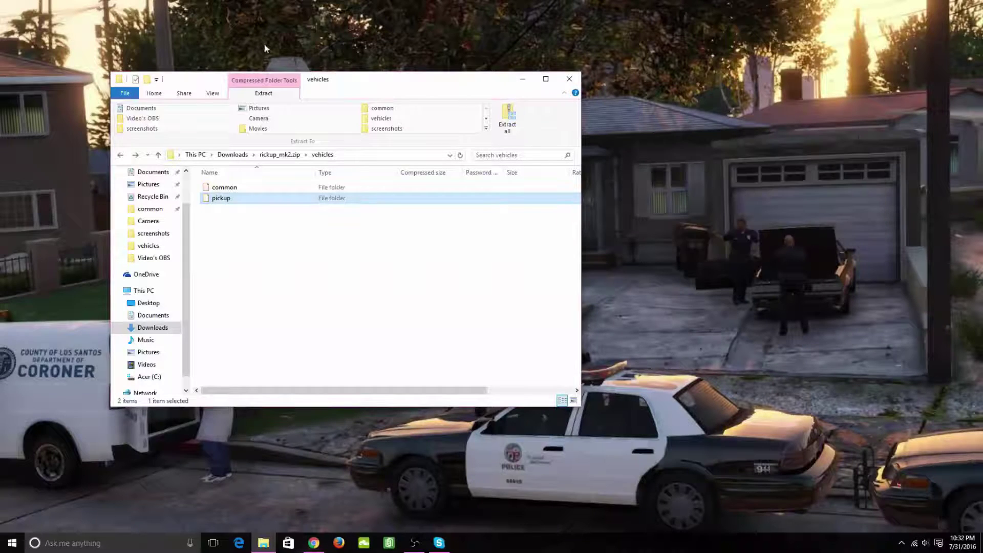
# Step: Open a second File Explorer window beside the archive and go to the steamapps common folder
pyautogui.click(34, 27)
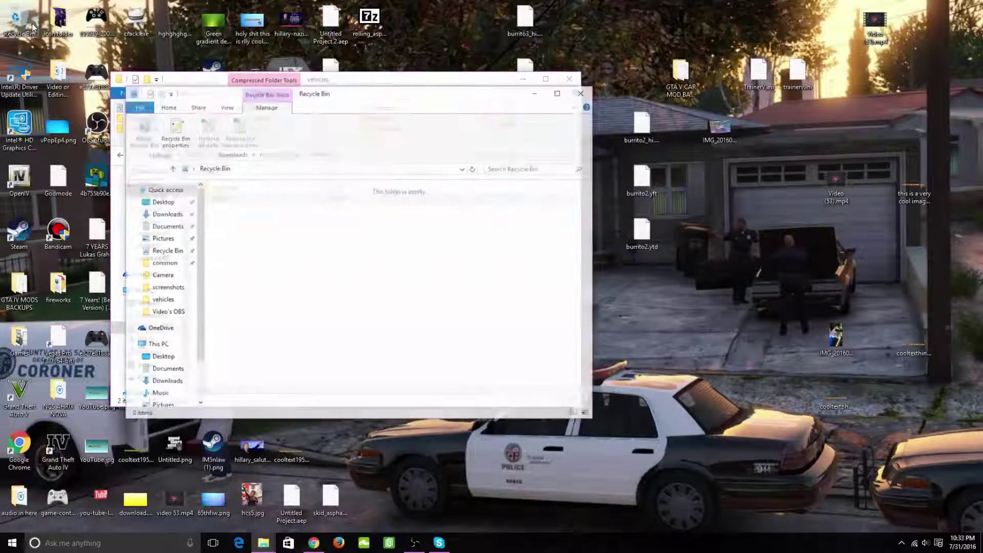
pyautogui.moveTo(311, 99); pyautogui.dragTo(467, 87)
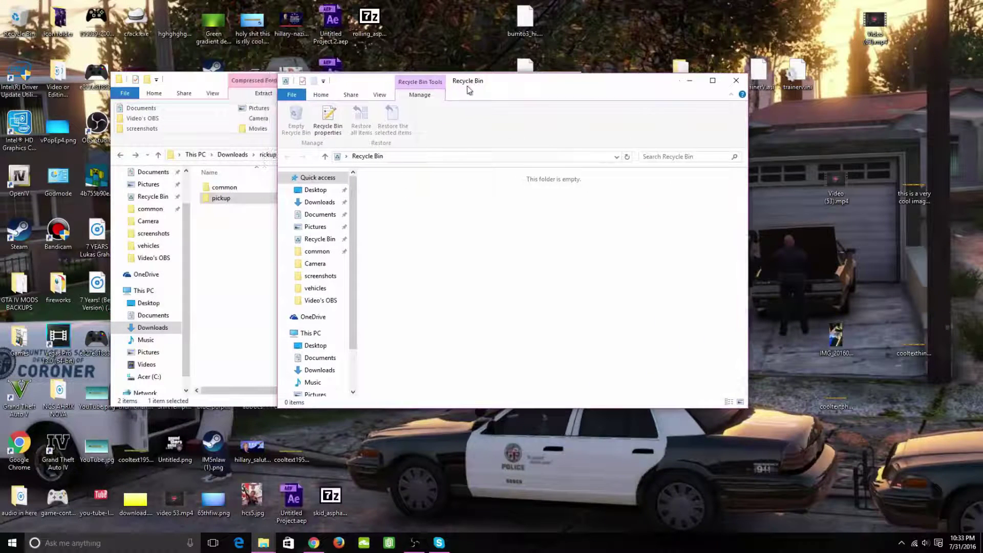
pyautogui.click(317, 251)
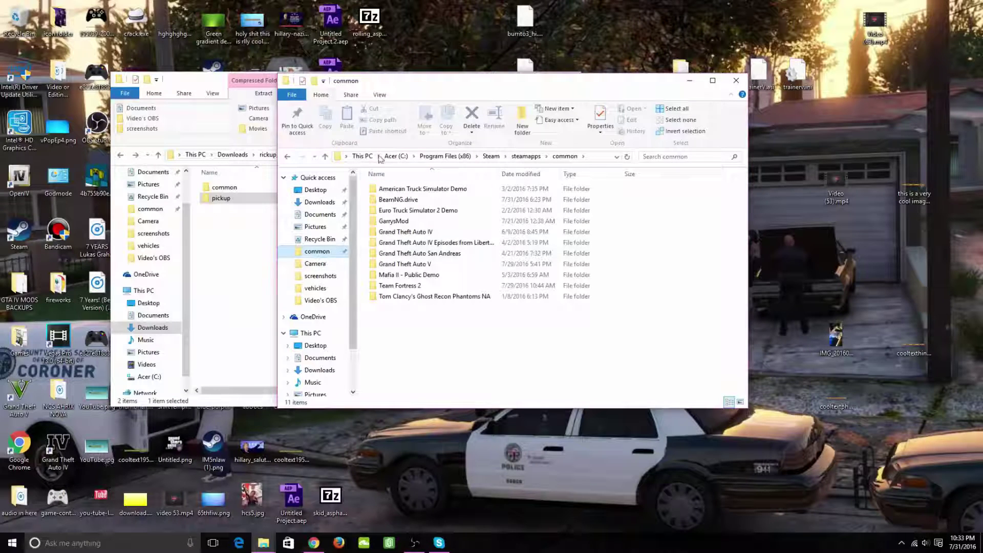
# Step: Retrace the path to the steamapps common folder from the C: drive through Program Files (x86) and Steam
pyautogui.scroll(-2, 323, 383)
pyautogui.click(317, 367)
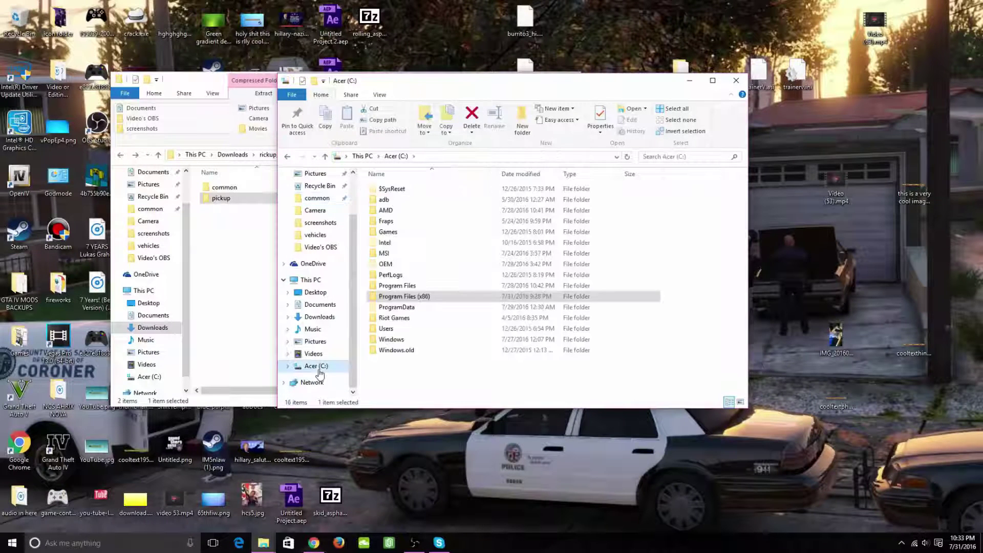
pyautogui.doubleClick(407, 297)
pyautogui.scroll(-12, 422, 291)
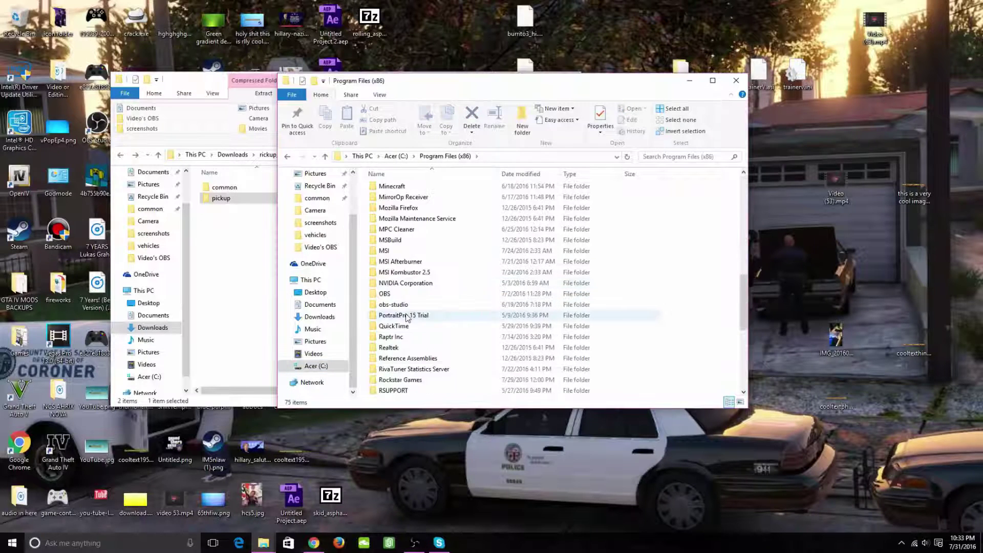
pyautogui.doubleClick(400, 230)
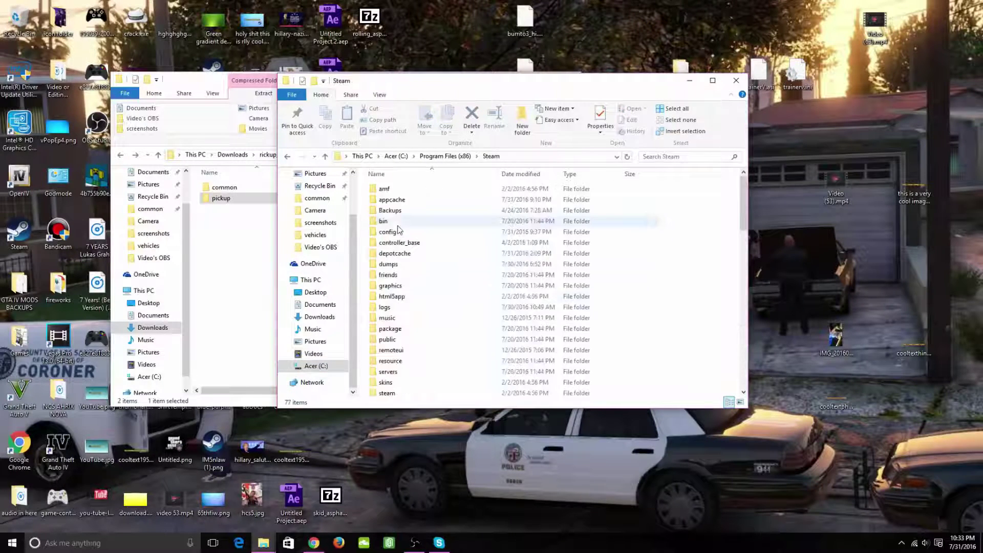
pyautogui.doubleClick(409, 257)
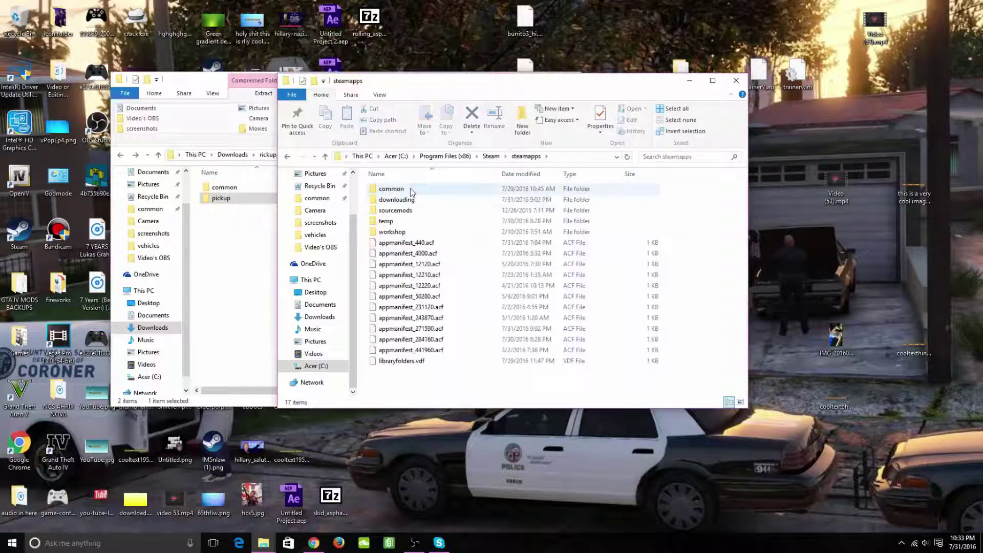
pyautogui.doubleClick(394, 189)
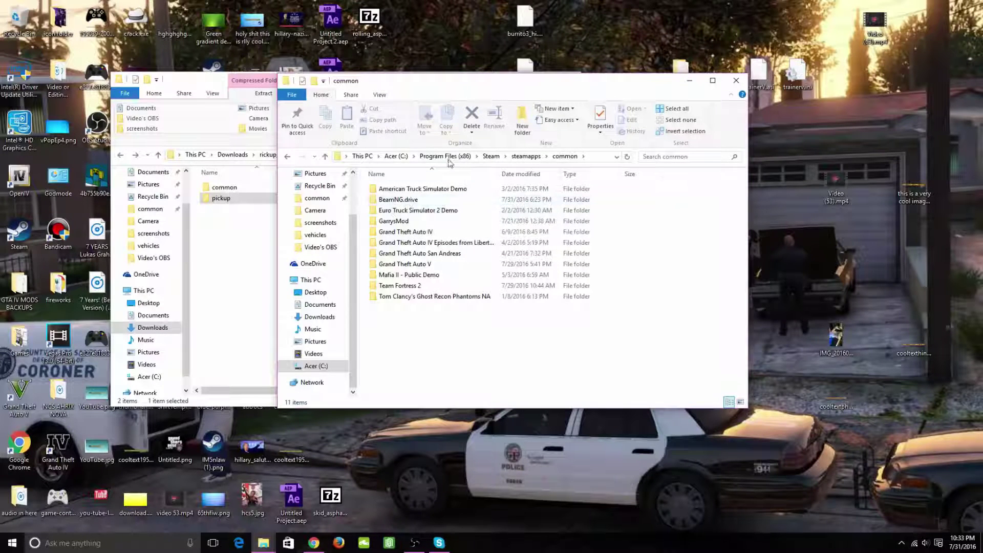
# Step: Open the BeamNG.drive folder, inspect its content vehicles folder and its mods folder, and return to the game folder
pyautogui.doubleClick(394, 199)
pyautogui.doubleClick(395, 221)
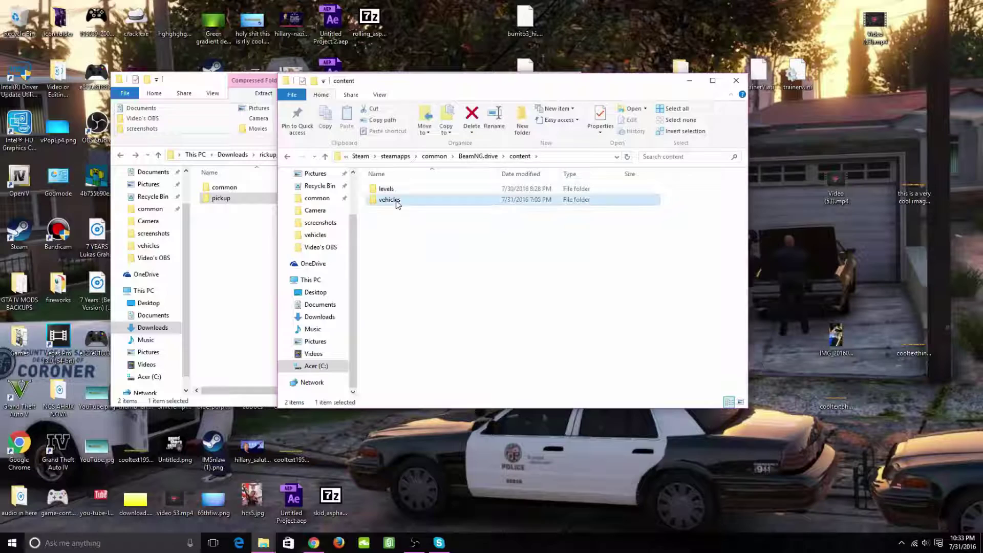
pyautogui.doubleClick(390, 200)
pyautogui.click(288, 157)
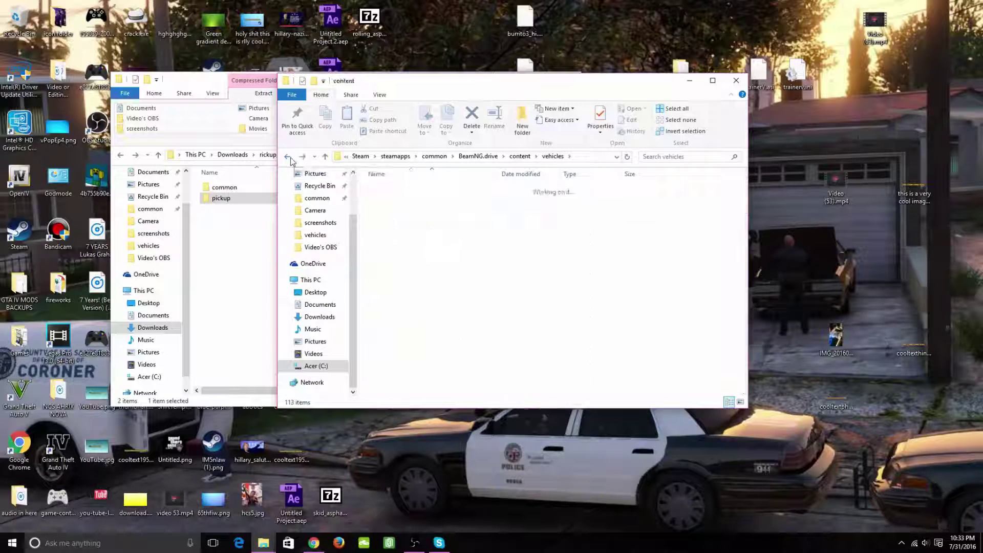
pyautogui.click(289, 157)
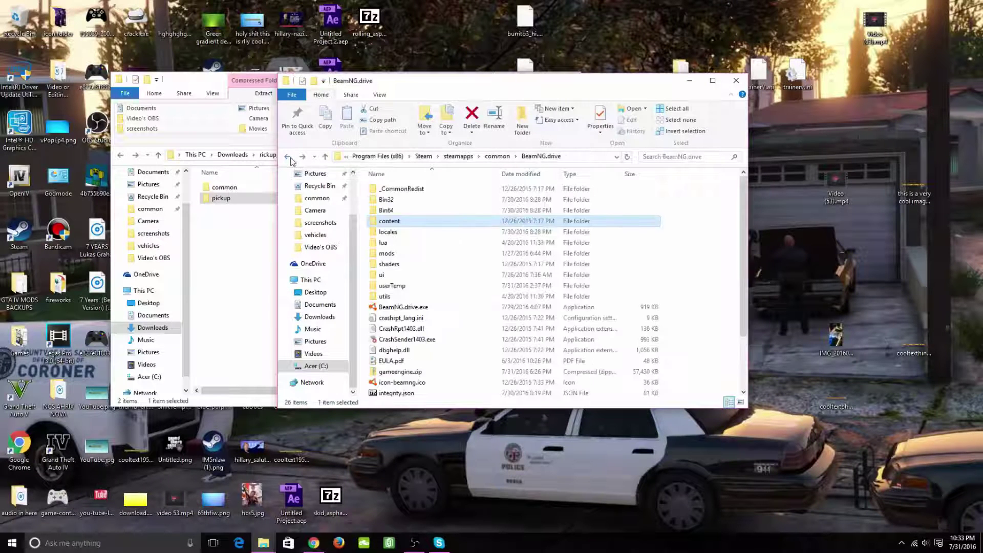
pyautogui.doubleClick(395, 253)
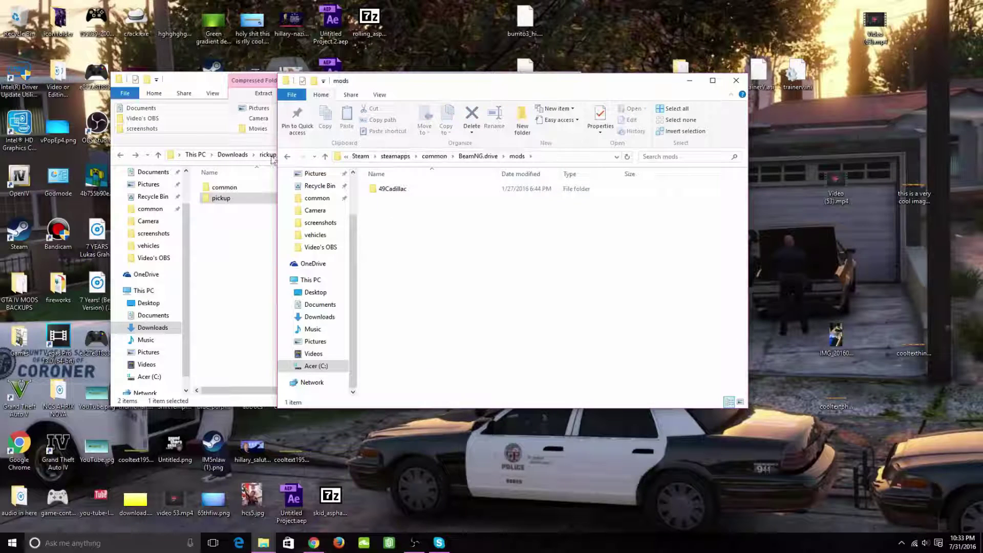
pyautogui.click(288, 158)
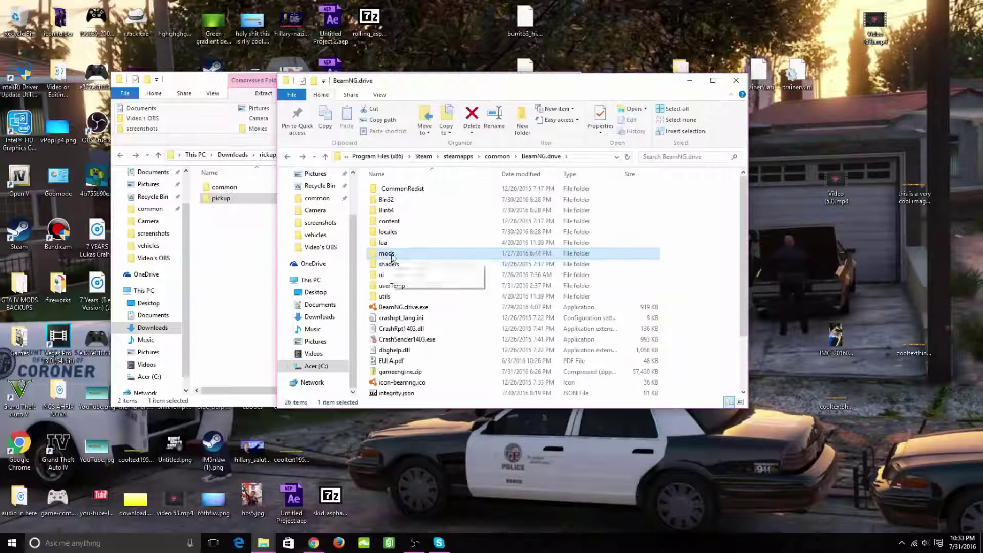
# Step: Copy the archive's pickup folder into the vehicles folder inside BeamNG.drive's content folder
pyautogui.doubleClick(404, 222)
pyautogui.doubleClick(391, 191)
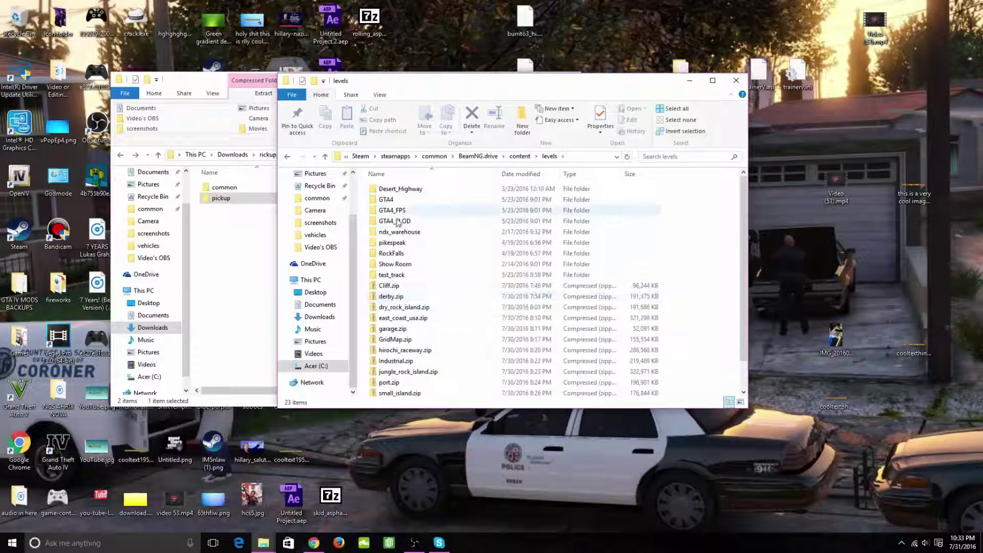
pyautogui.click(285, 157)
pyautogui.doubleClick(397, 199)
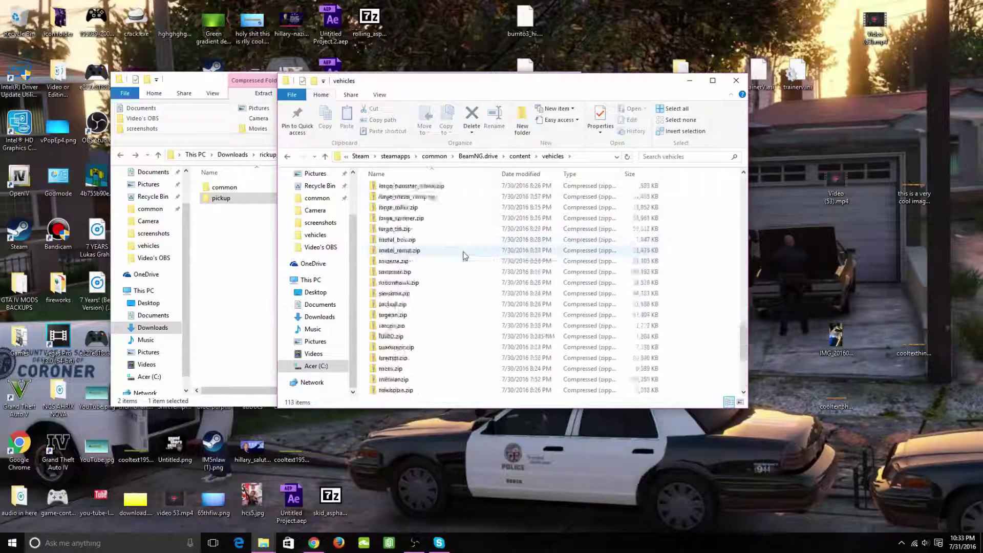
pyautogui.click(288, 158)
pyautogui.click(301, 158)
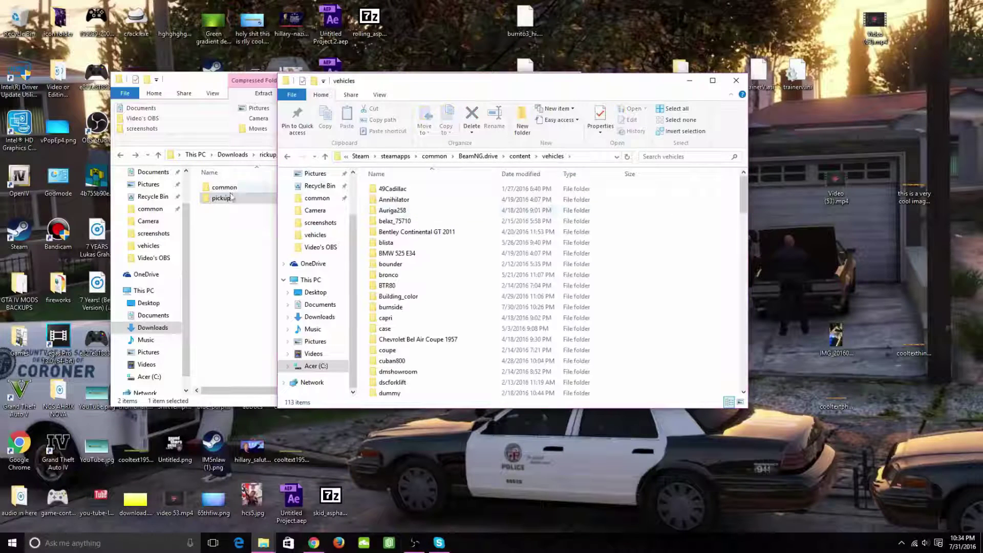
pyautogui.moveTo(221, 201); pyautogui.dragTo(683, 289)
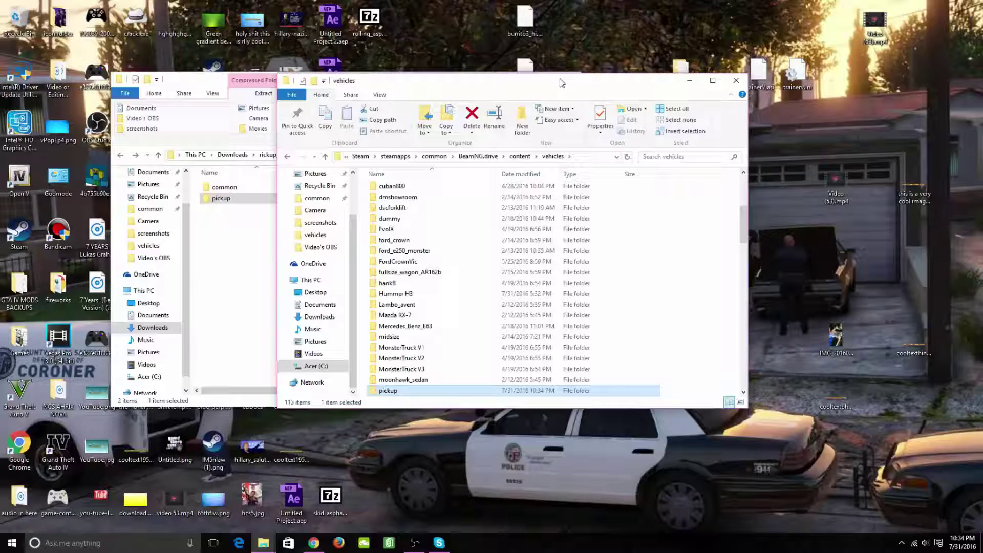
# Step: Minimize the archive window and reposition the game's vehicles folder window on the desktop
pyautogui.moveTo(562, 83); pyautogui.dragTo(754, 118)
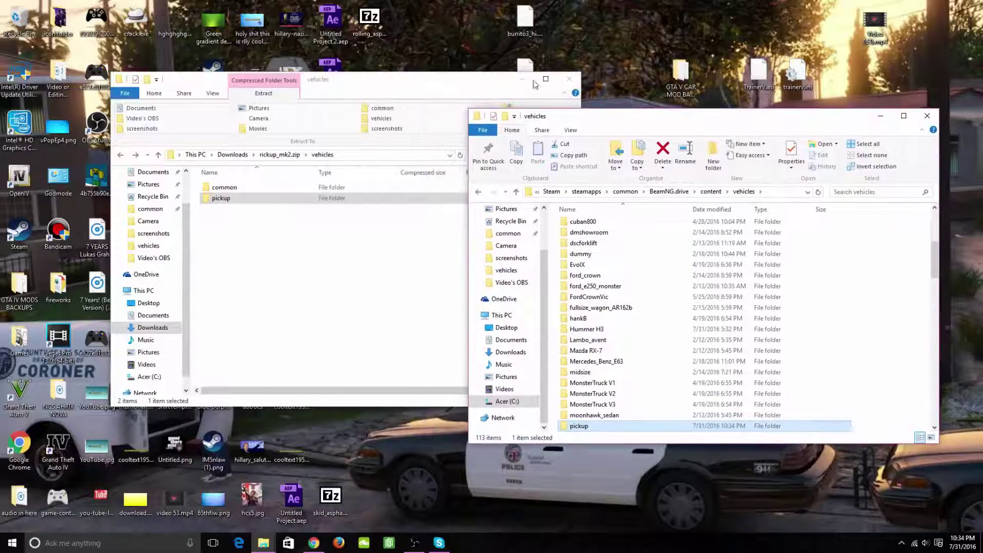
pyautogui.click(521, 81)
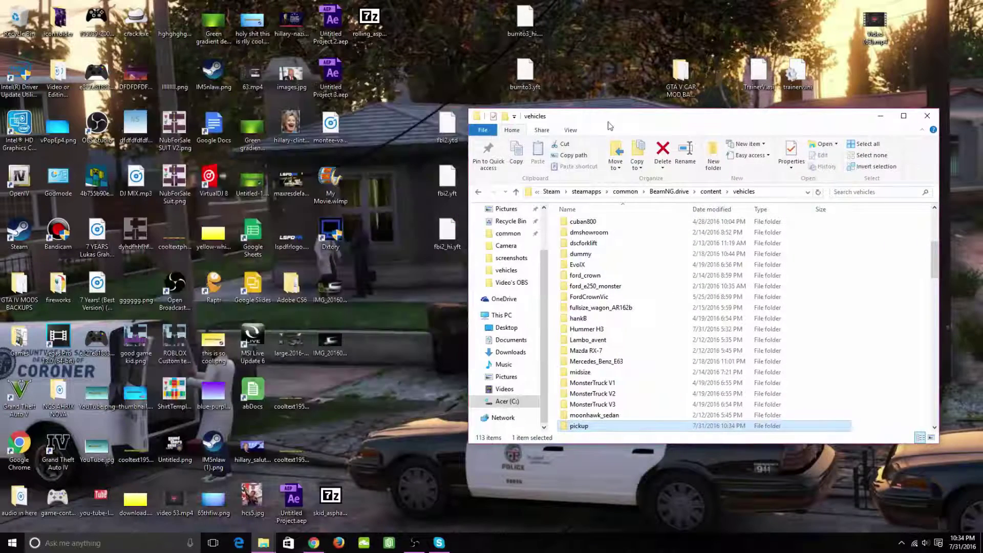
pyautogui.moveTo(558, 116); pyautogui.dragTo(519, 104)
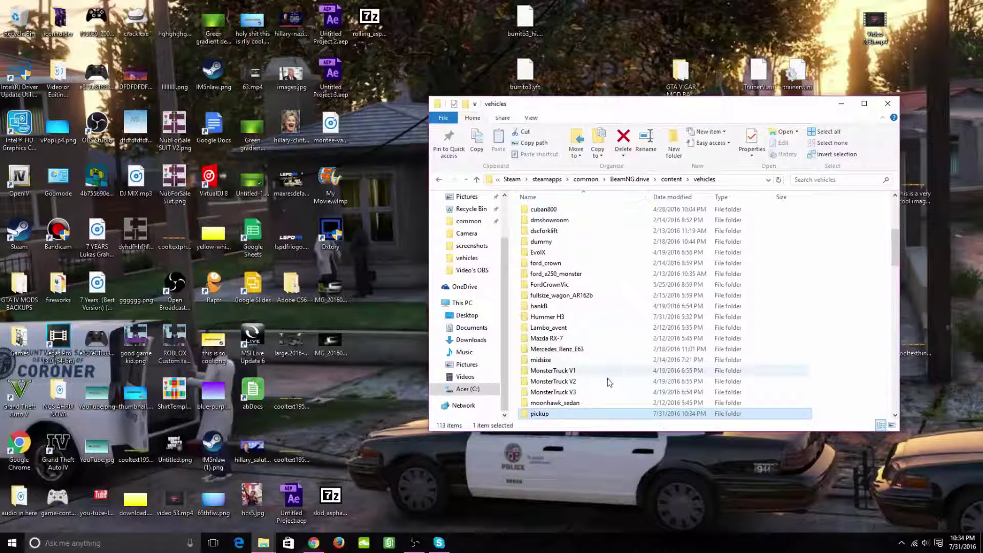
pyautogui.scroll(-5, 604, 373)
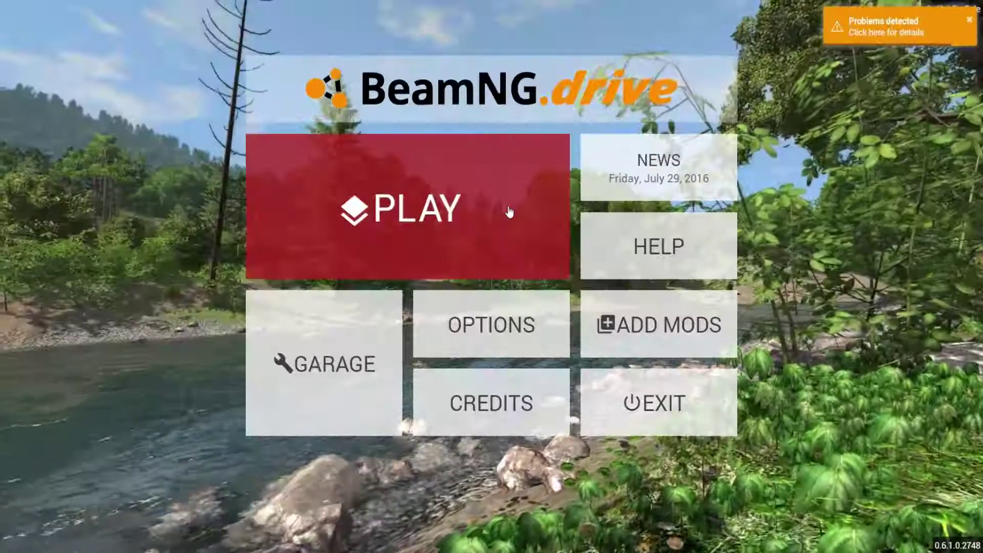
# Step: Start a Freeroam session in BeamNG.drive on the Grid, Small, Pure map
pyautogui.click(424, 195)
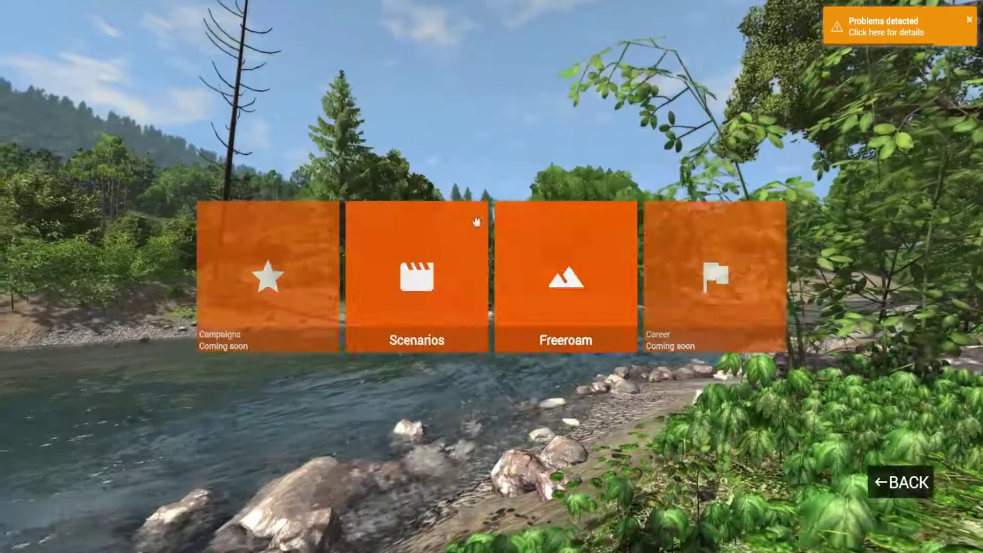
pyautogui.click(592, 307)
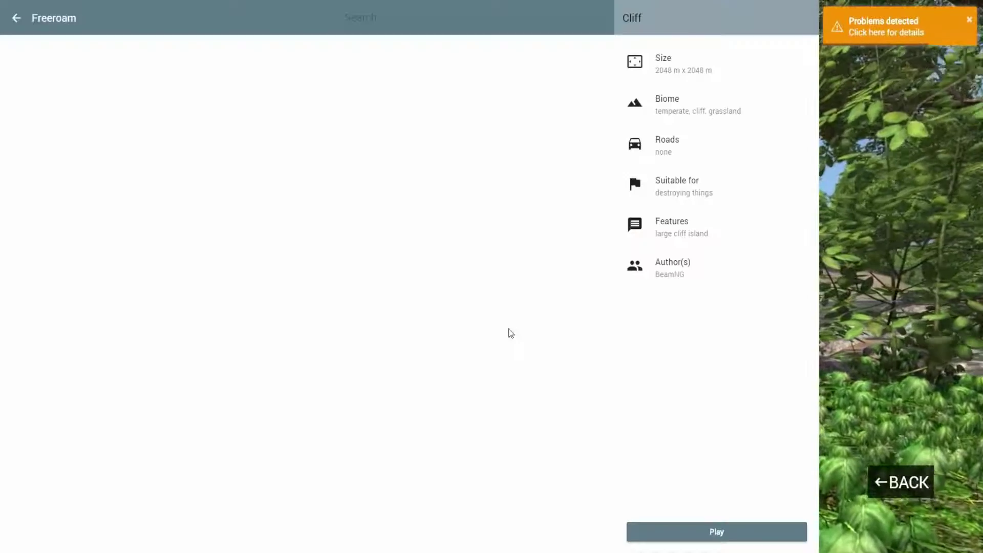
pyautogui.scroll(-5, 517, 368)
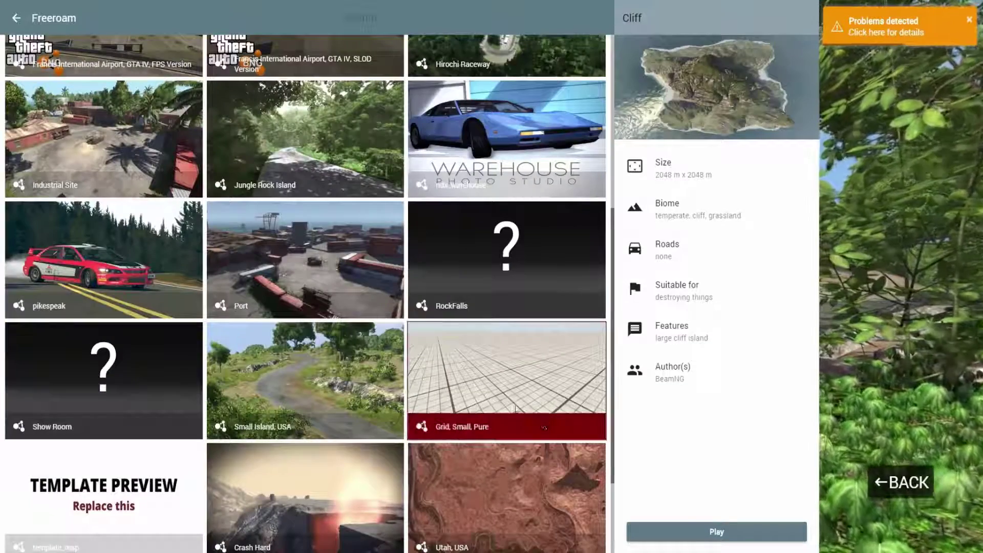
pyautogui.click(526, 416)
pyautogui.click(709, 532)
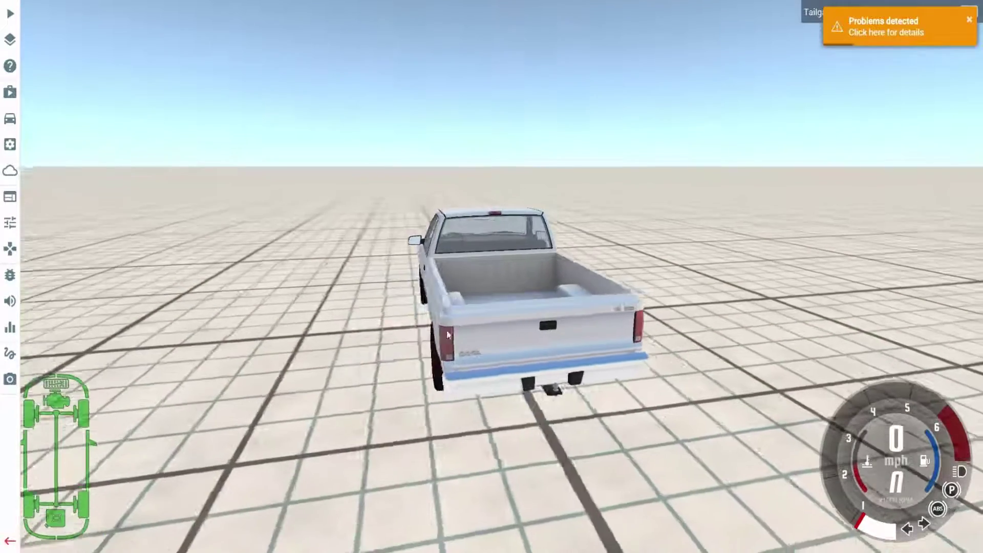
# Step: Browse the vehicle selector, view the Gavril Roamer configurations, and return to the vehicle list
pyautogui.click(10, 119)
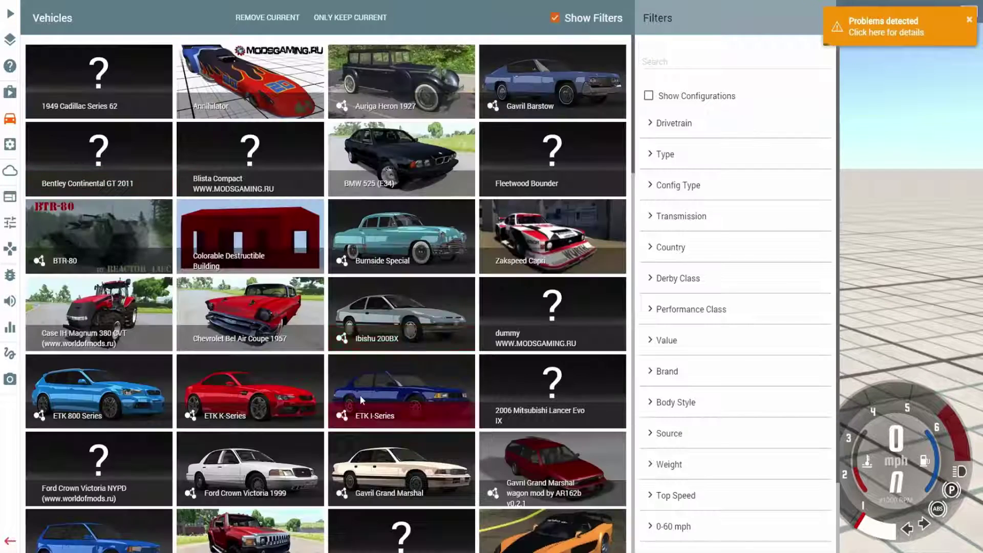
pyautogui.scroll(-5, 302, 421)
pyautogui.scroll(-5, 315, 494)
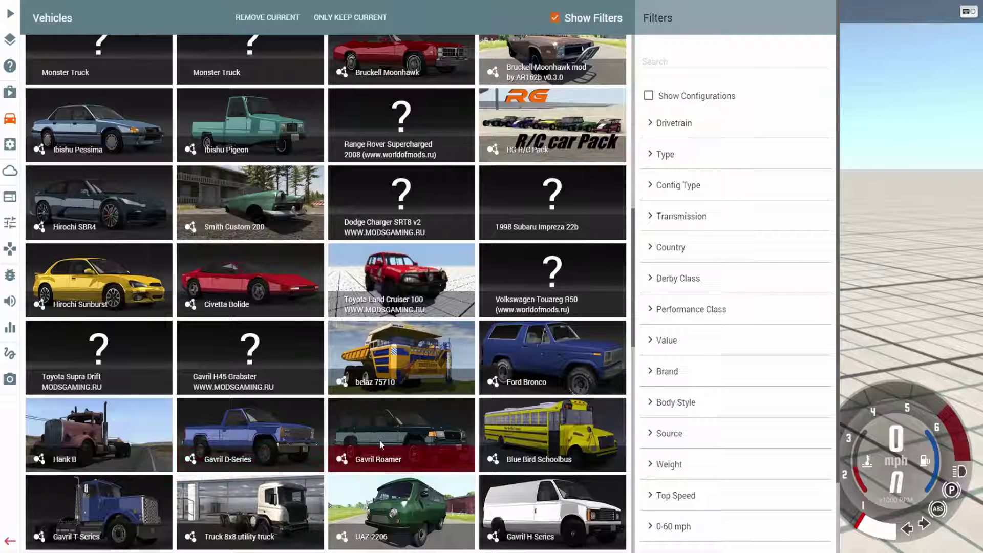
pyautogui.click(379, 439)
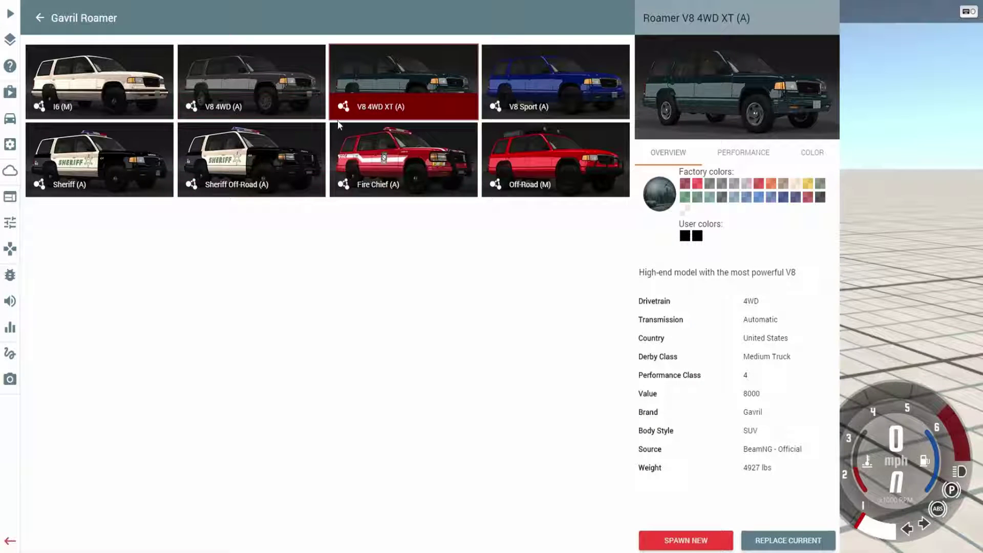
pyautogui.click(40, 19)
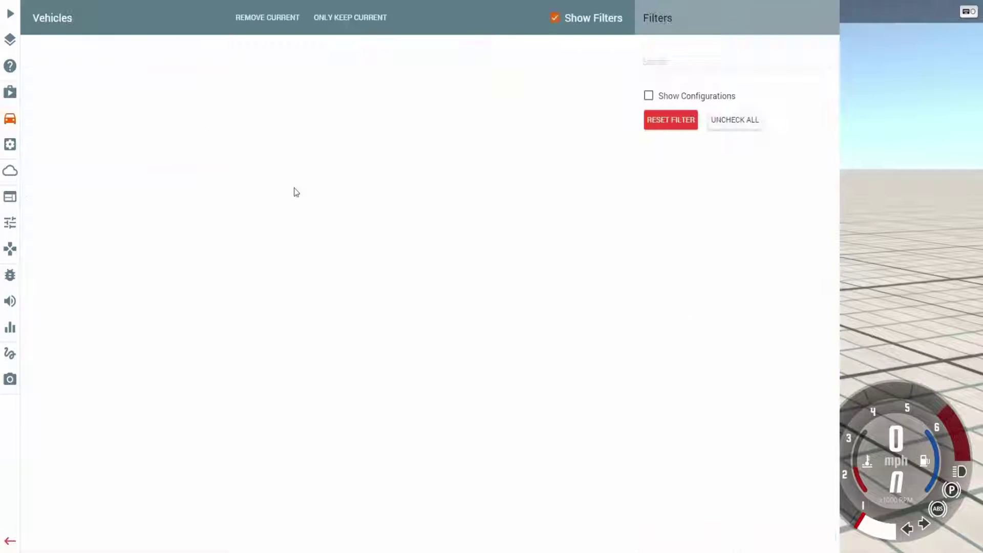
# Step: Replace the current vehicle with the Gavril D-Series configuration D15 V8 Mark II (M)
pyautogui.scroll(-4, 368, 183)
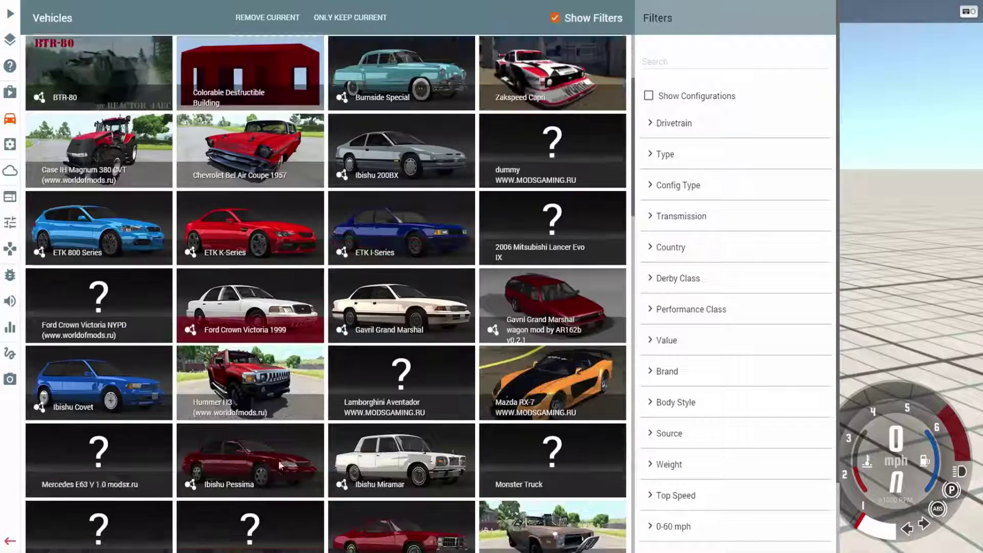
pyautogui.scroll(-8, 367, 183)
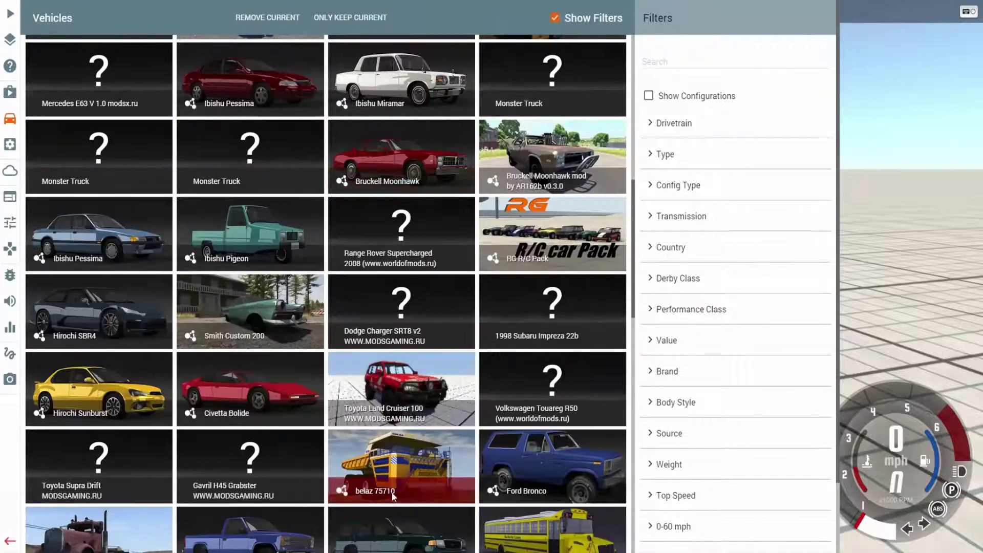
pyautogui.scroll(-4, 228, 336)
pyautogui.click(227, 332)
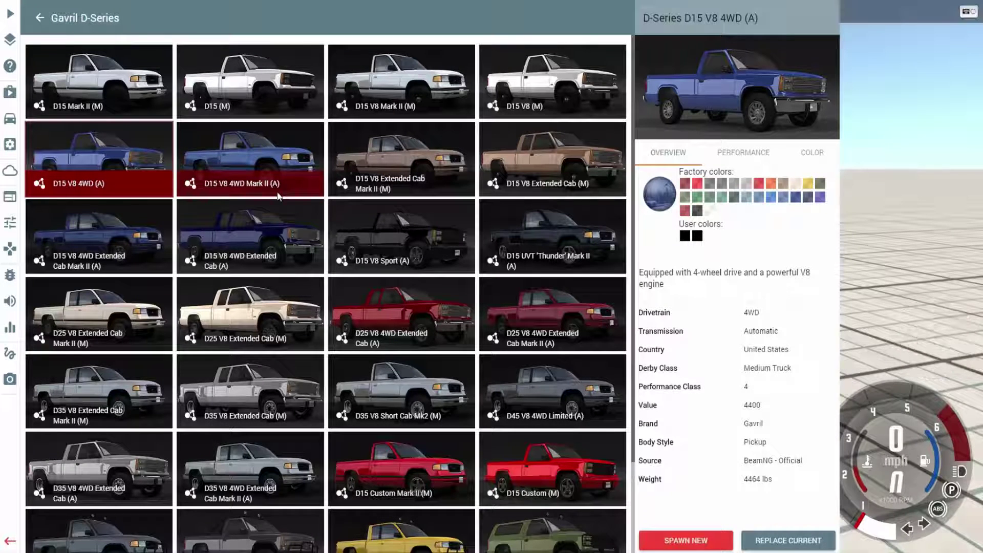
pyautogui.click(423, 106)
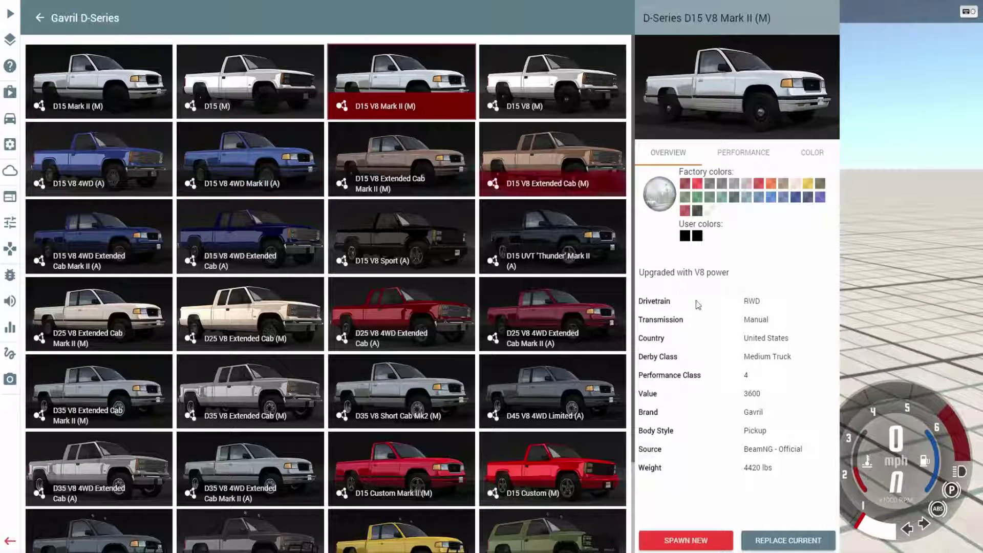
pyautogui.click(758, 542)
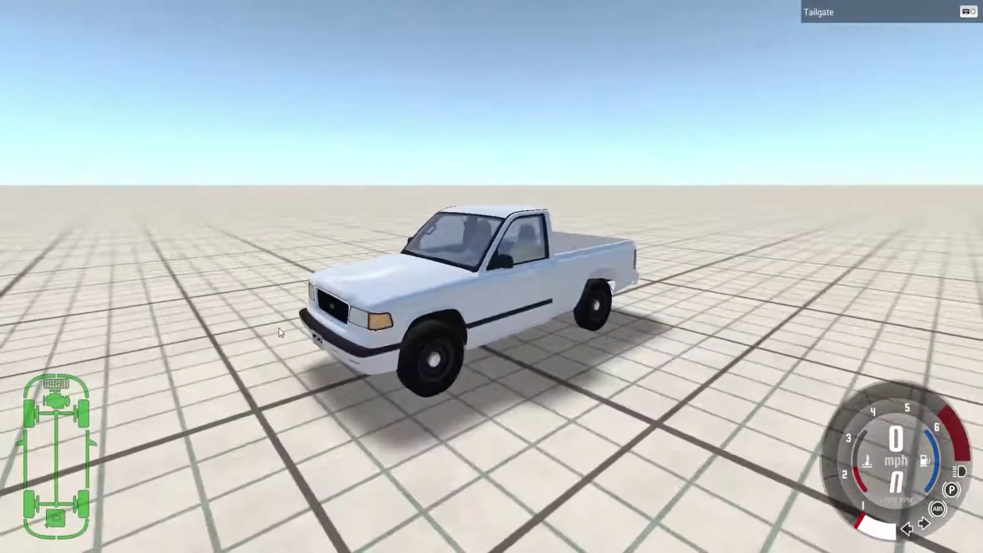
# Step: Test-drive the Mark II pickup around the grid map, accelerating and braking
pyautogui.press('Up')
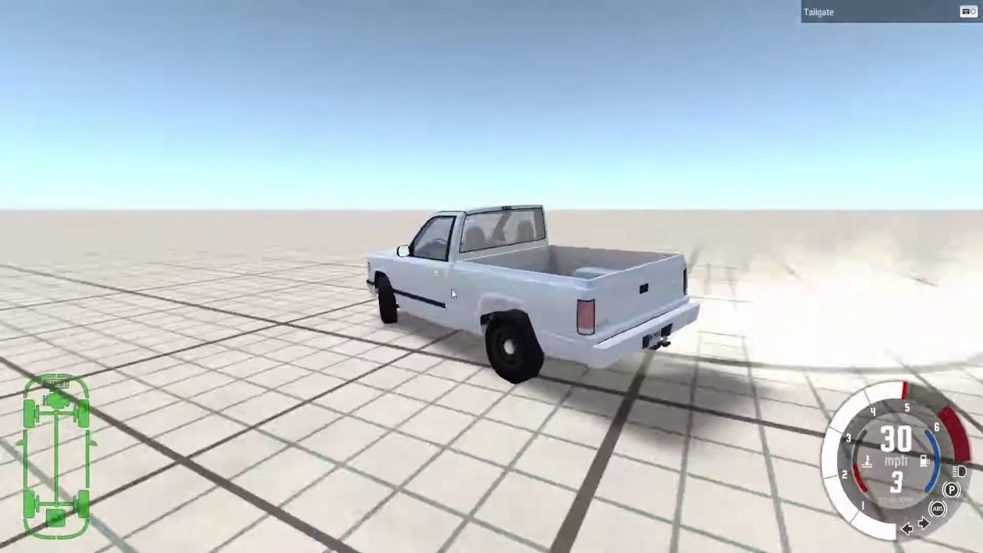
pyautogui.press('Down')
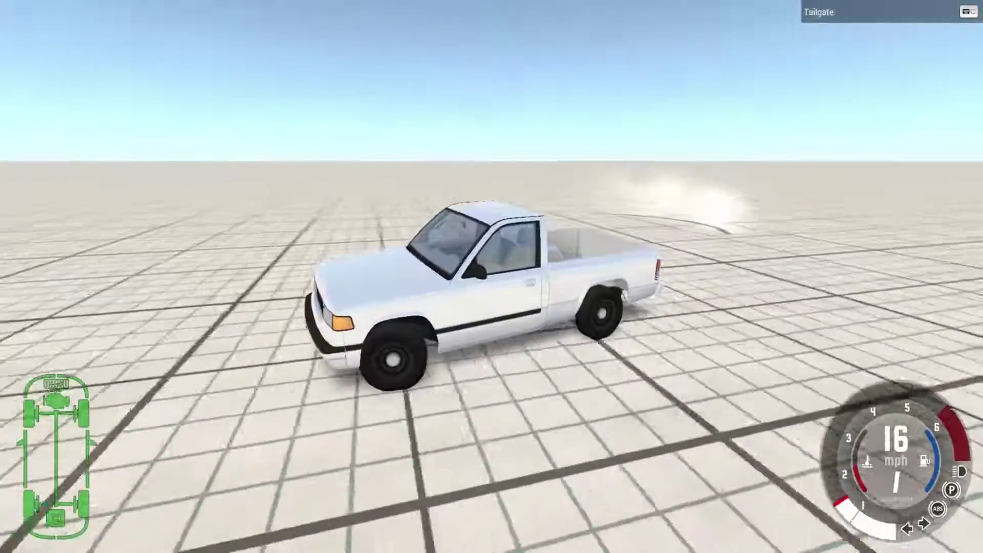
pyautogui.press('Up')
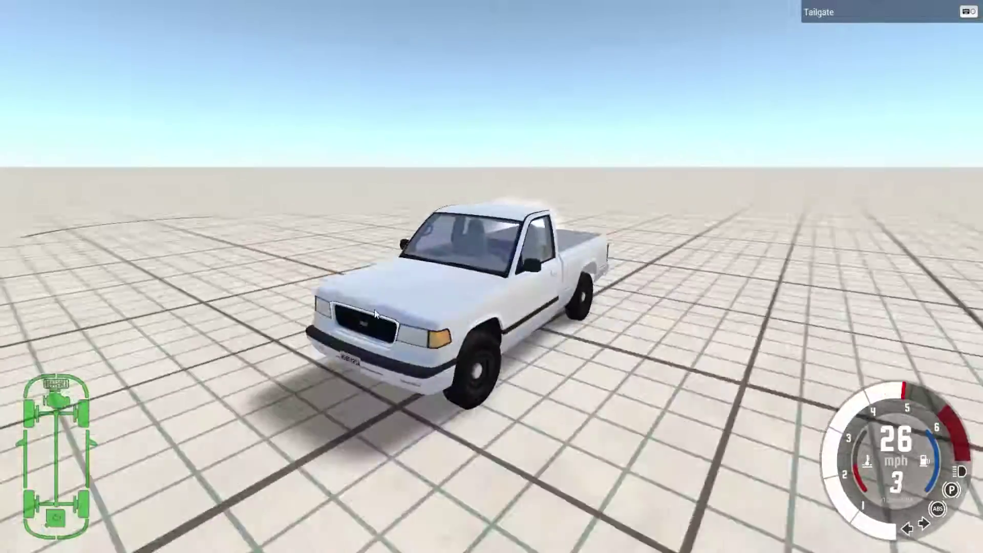
pyautogui.press('Up')
pyautogui.press('Up')
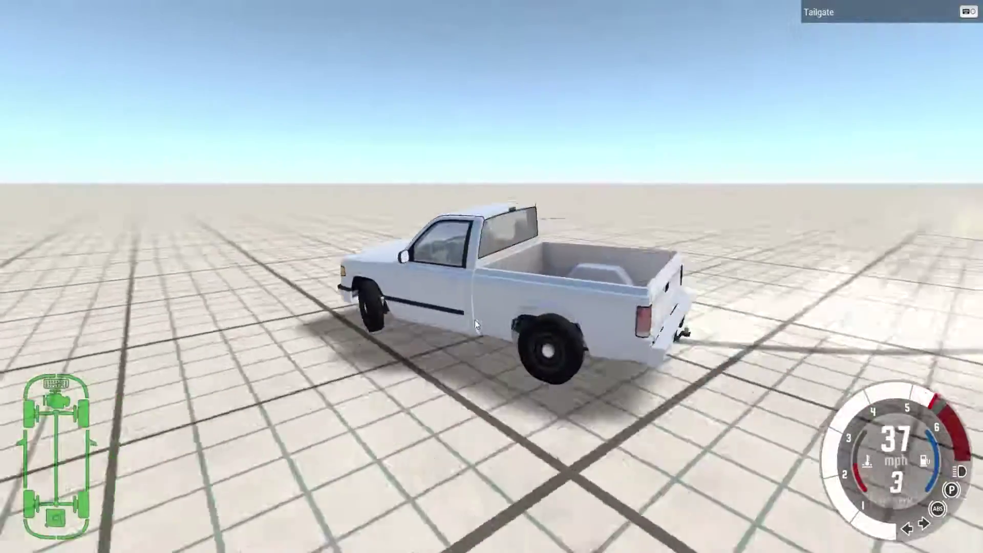
# Step: Drift the white Mark II pickup in circles across the open grid, alternating throttle and brake and finishing with a handbrake slide
pyautogui.press('Down')
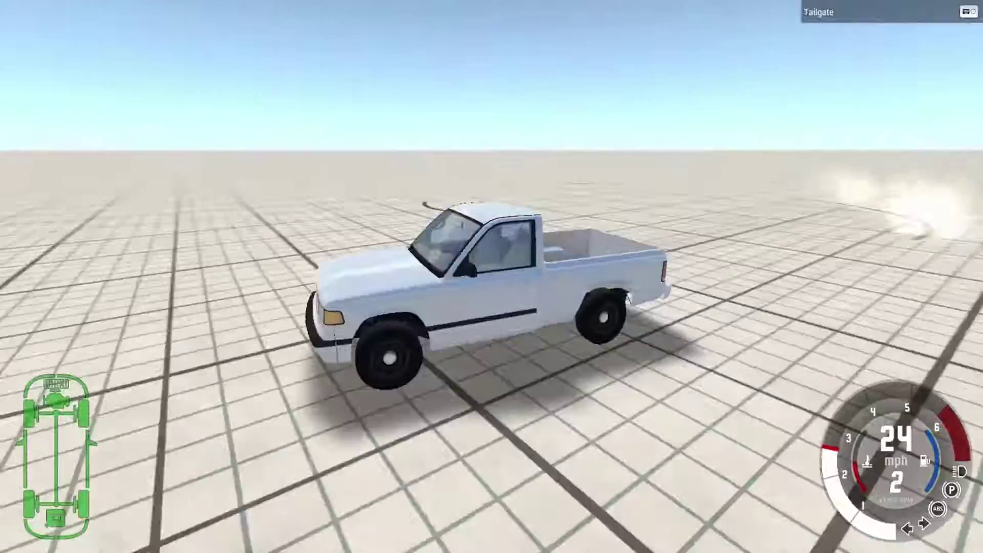
pyautogui.press('Down')
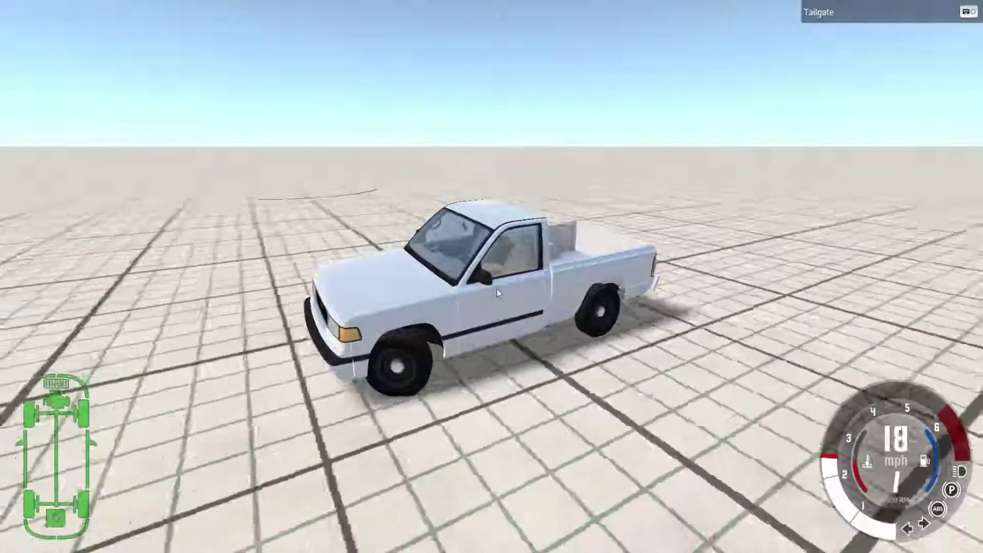
pyautogui.press('Up')
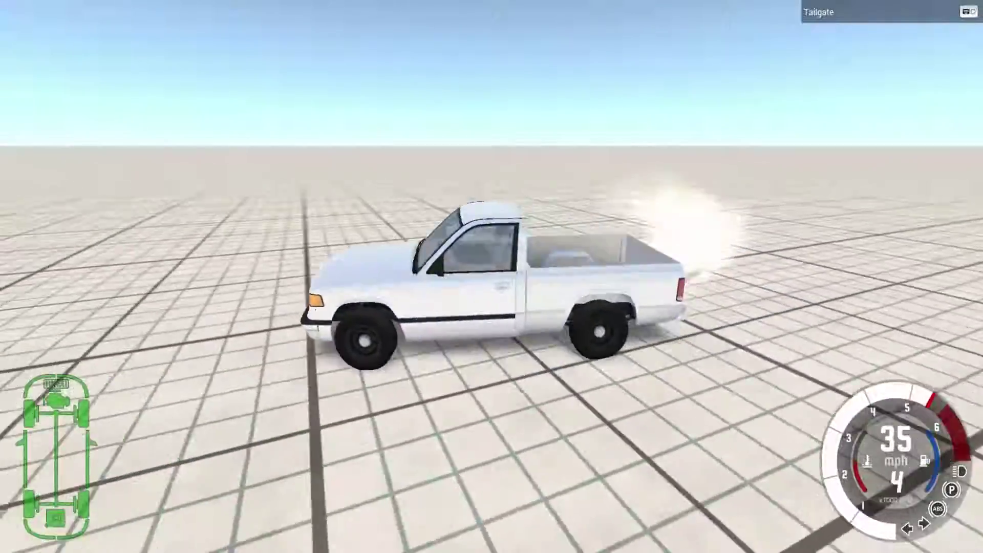
pyautogui.press('Down')
pyautogui.press('Up')
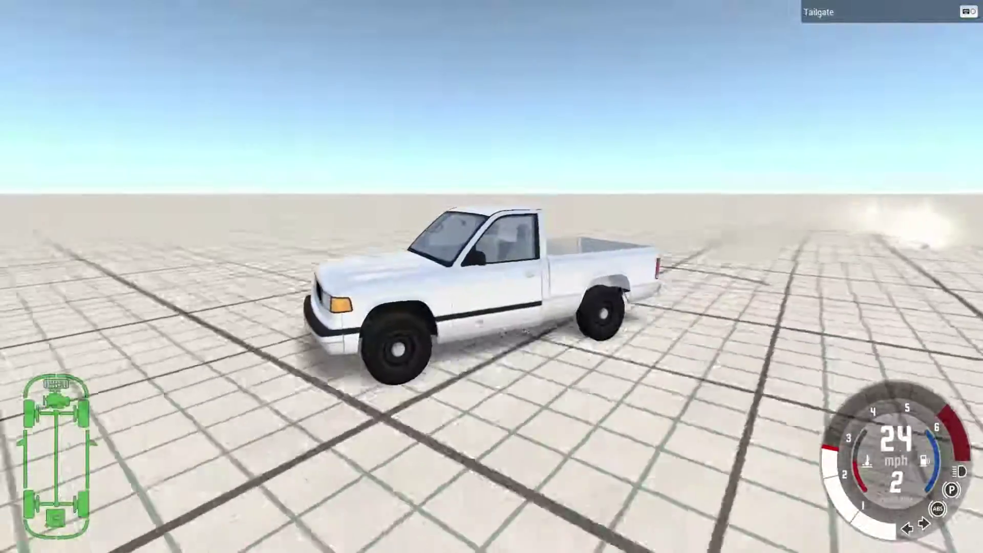
pyautogui.press('Up')
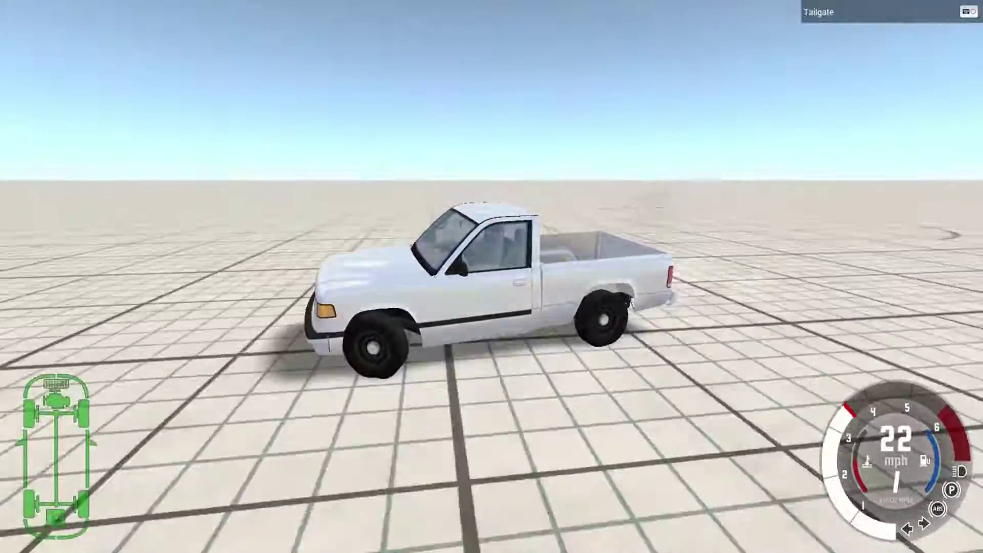
pyautogui.press('Up')
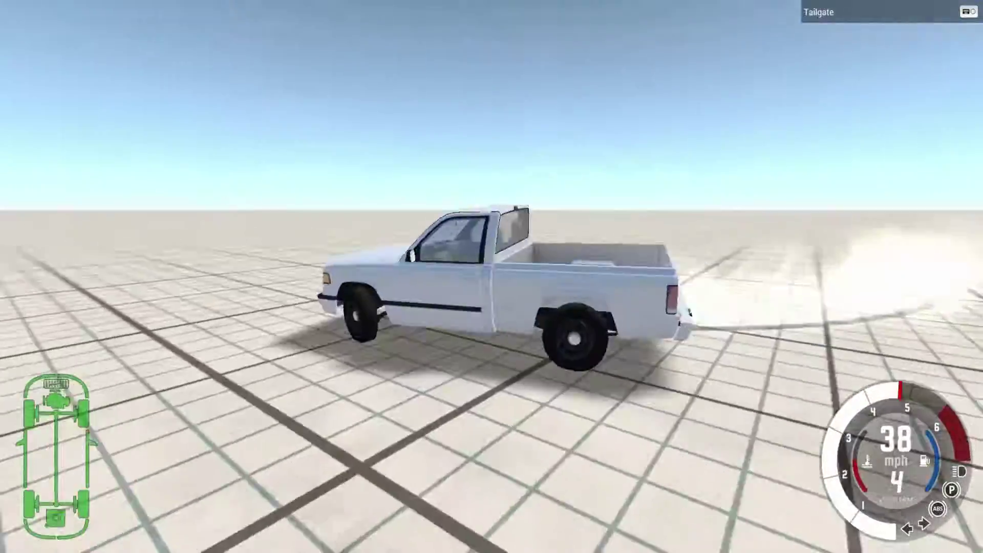
pyautogui.press('Down')
pyautogui.press('Up')
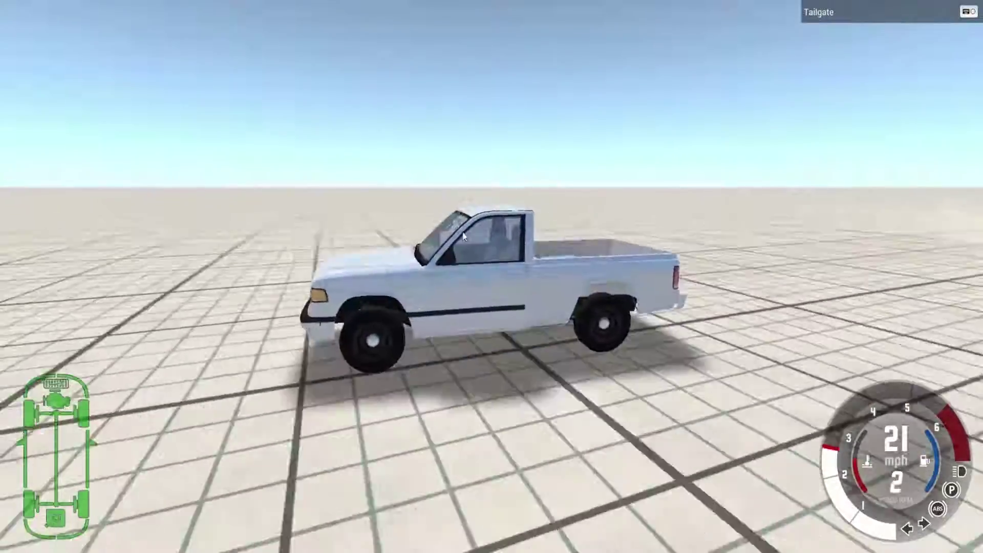
pyautogui.press('Up')
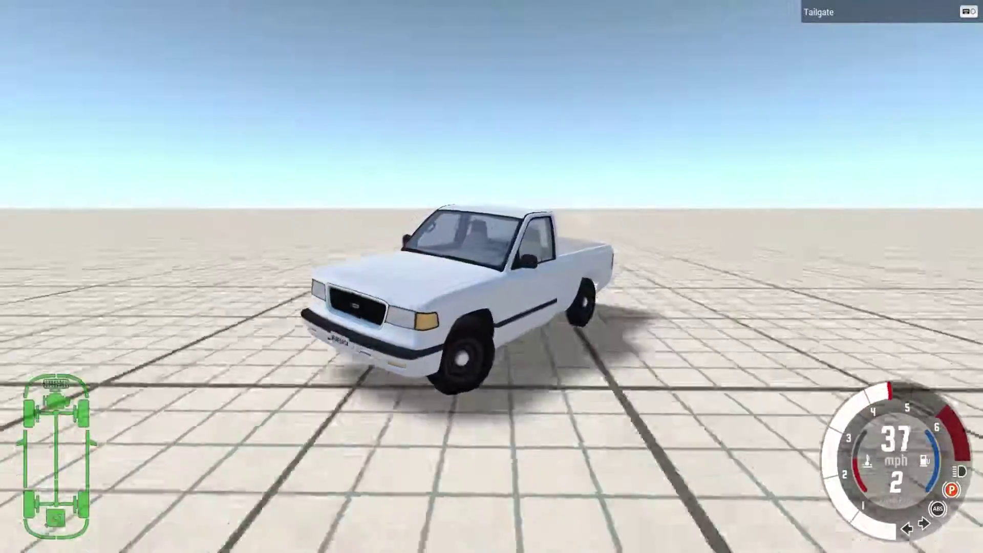
pyautogui.press('Down')
pyautogui.press('Up')
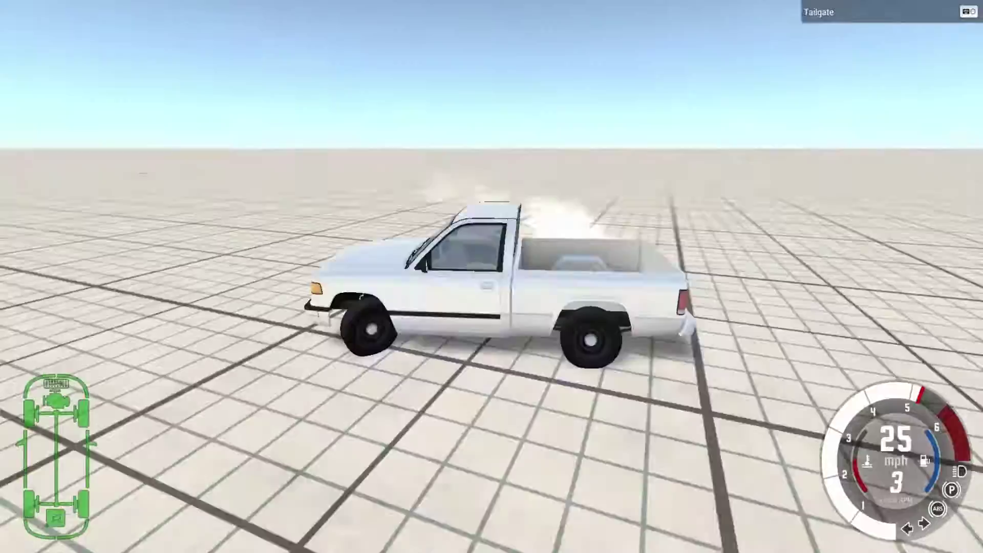
pyautogui.press('Up')
pyautogui.press('Up')
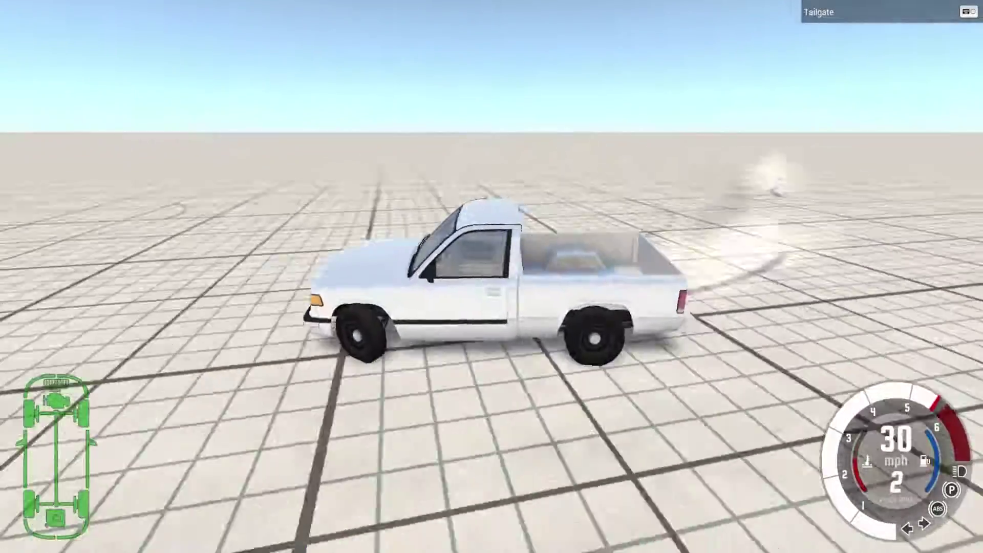
pyautogui.press('space')
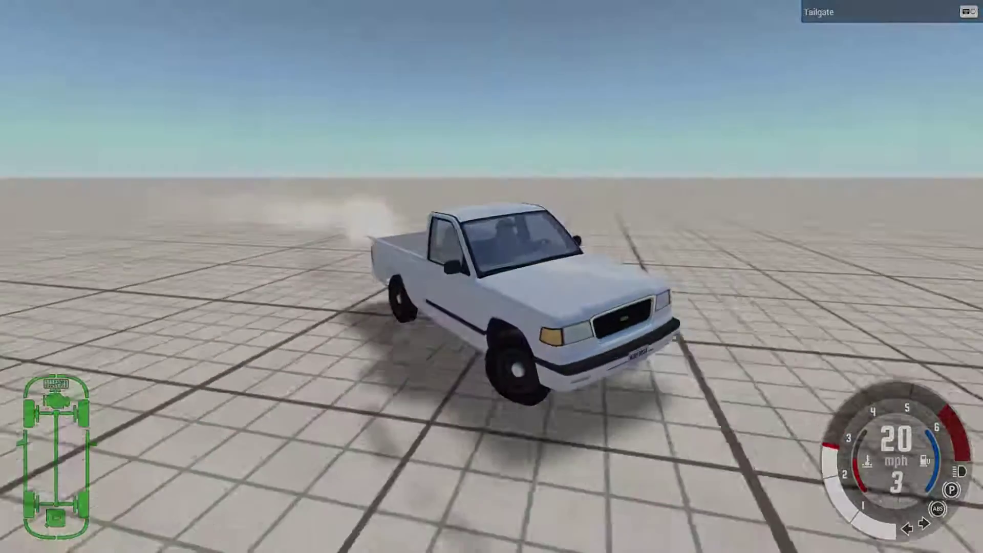